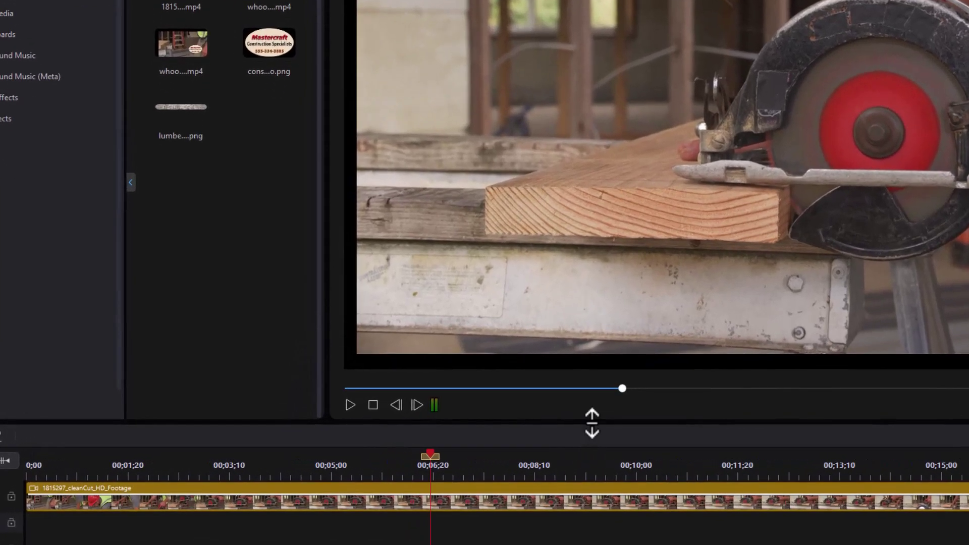
Put construction logo.png on video track 2 and stretch it along the lumber footage
left_click_drag(592, 422, 537, 324)
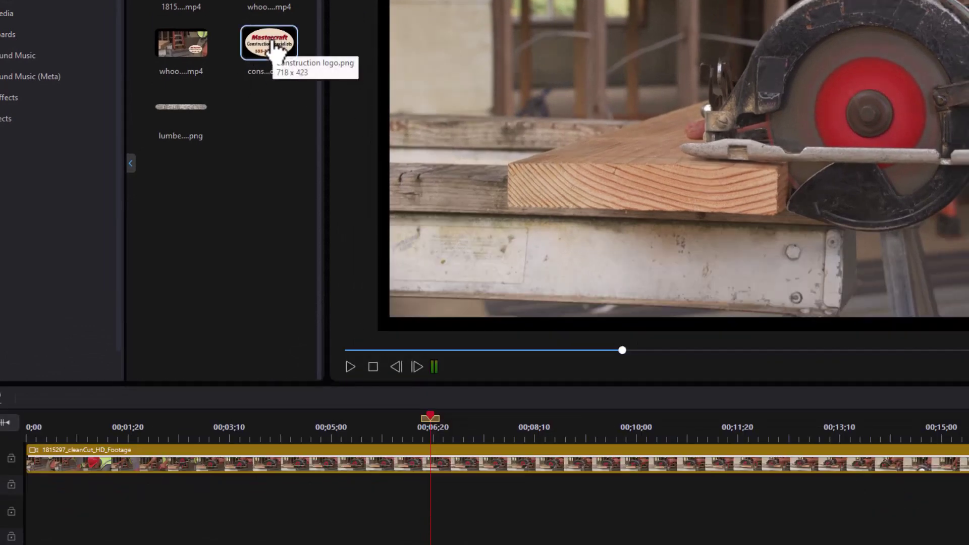
left_click_drag(275, 48, 28, 509)
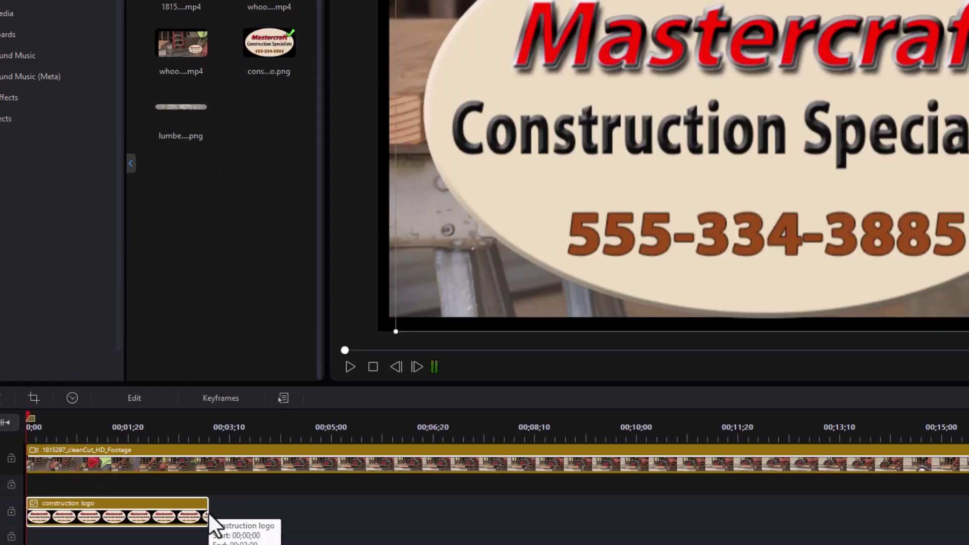
left_click_drag(206, 512, 966, 514)
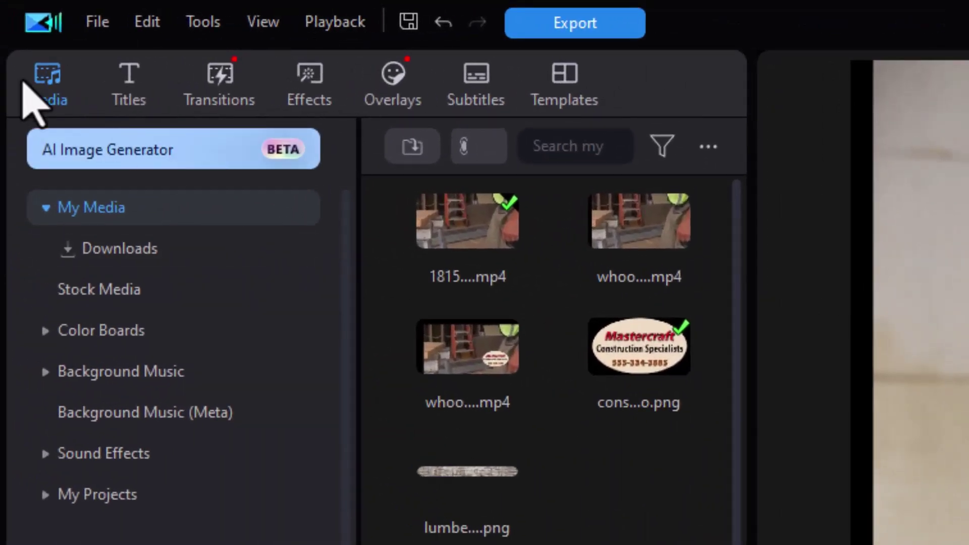
Add the 'Ticket Home' track from a 'ticket' search to audio track 1 with slightly lowered volume
left_click(163, 378)
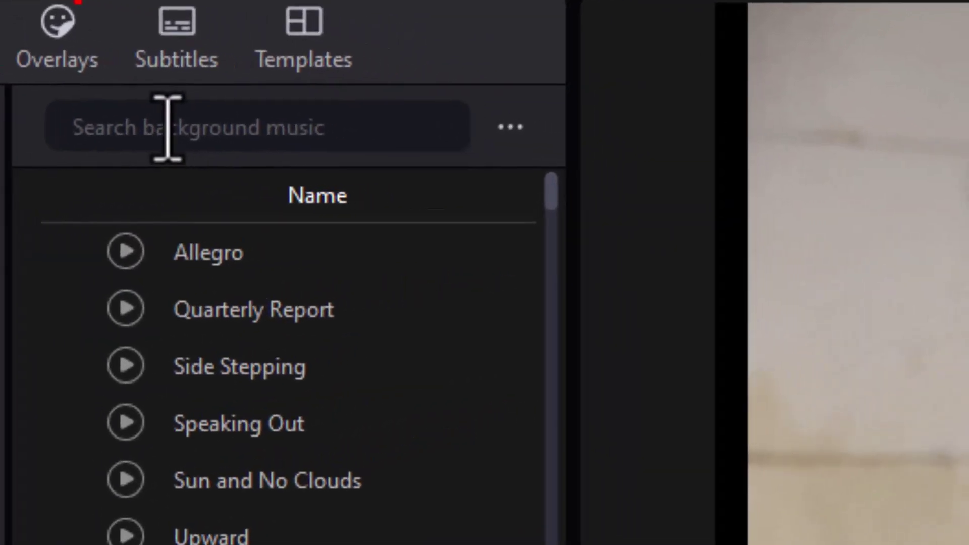
left_click(471, 147)
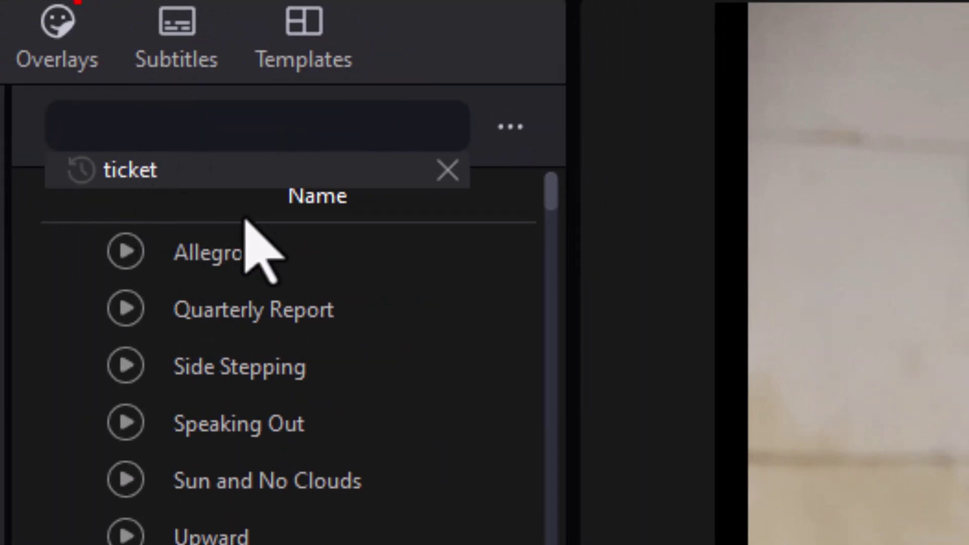
left_click(133, 174)
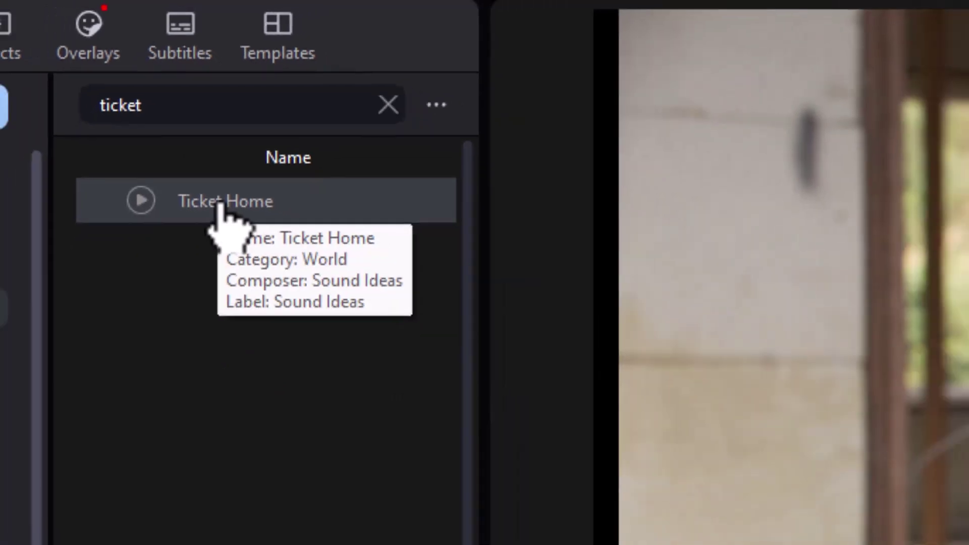
left_click_drag(222, 212, 56, 469)
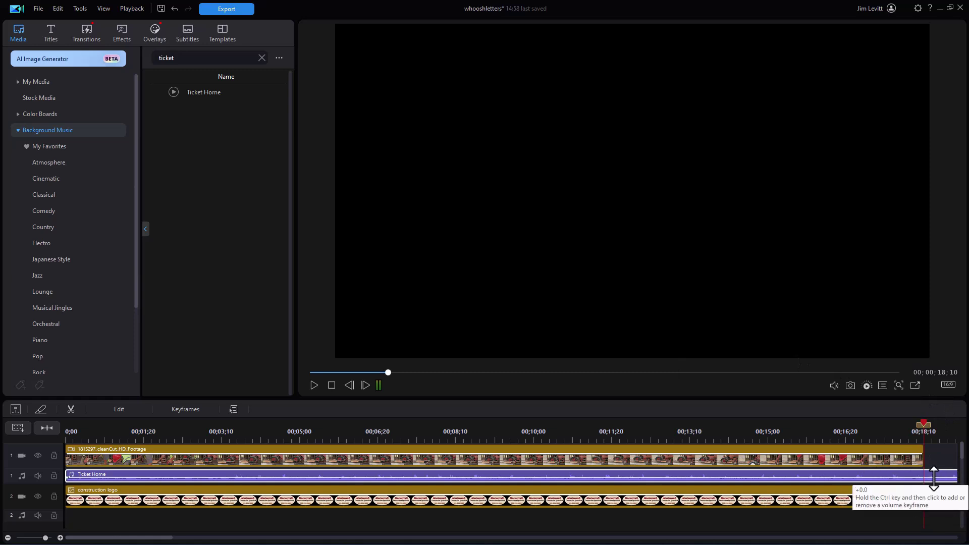
left_click_drag(938, 475, 933, 473)
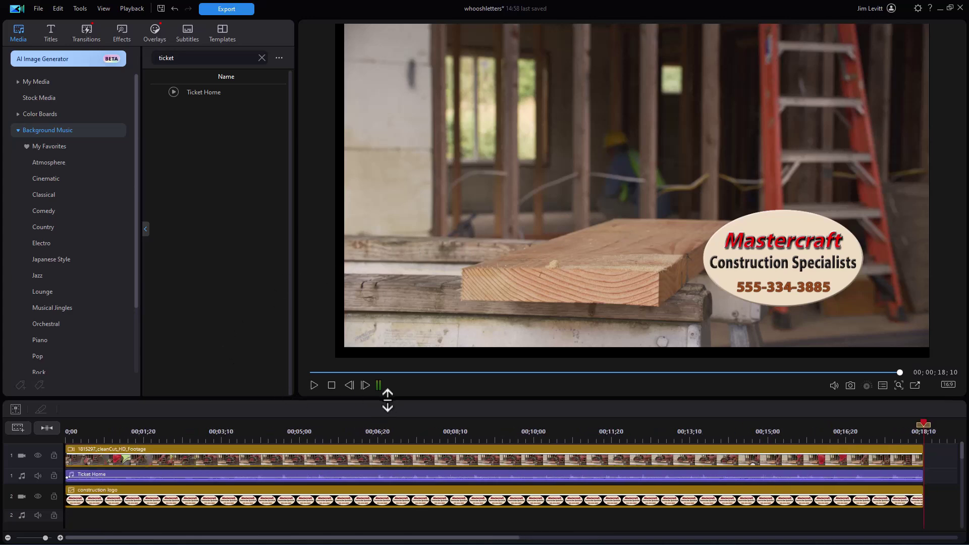
left_click_drag(387, 400, 366, 369)
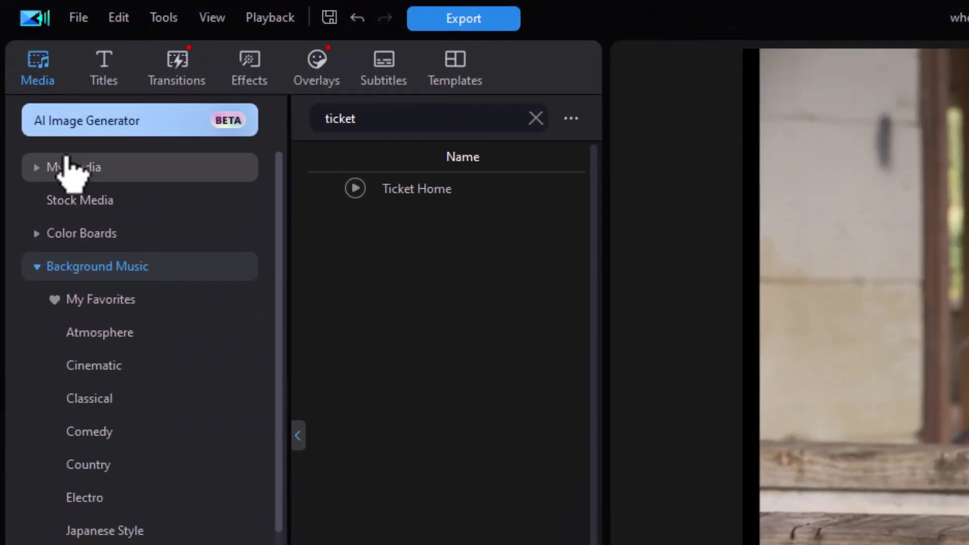
Put lumber-2.png on video track 3 until about 00;16;13, shrunk and moved to the top left
left_click(54, 140)
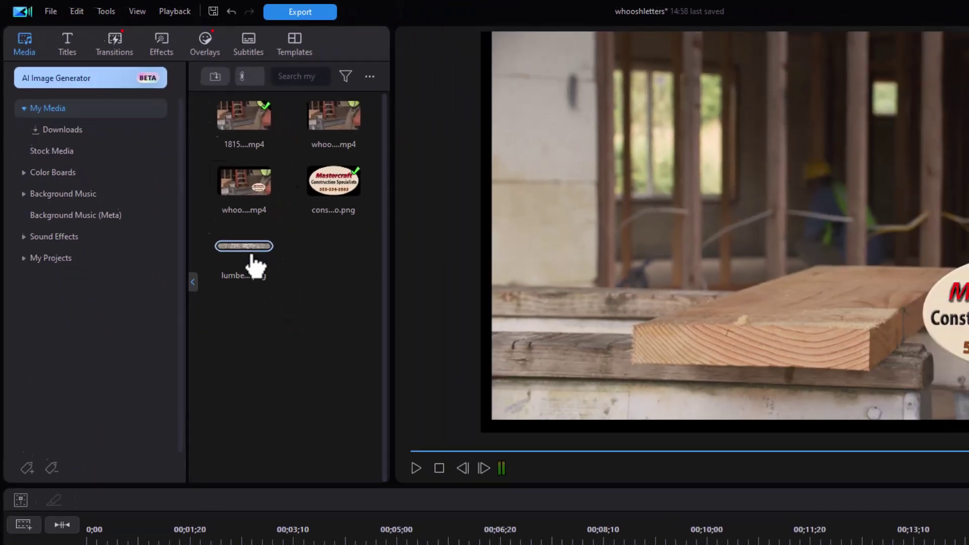
left_click_drag(378, 375, 144, 505)
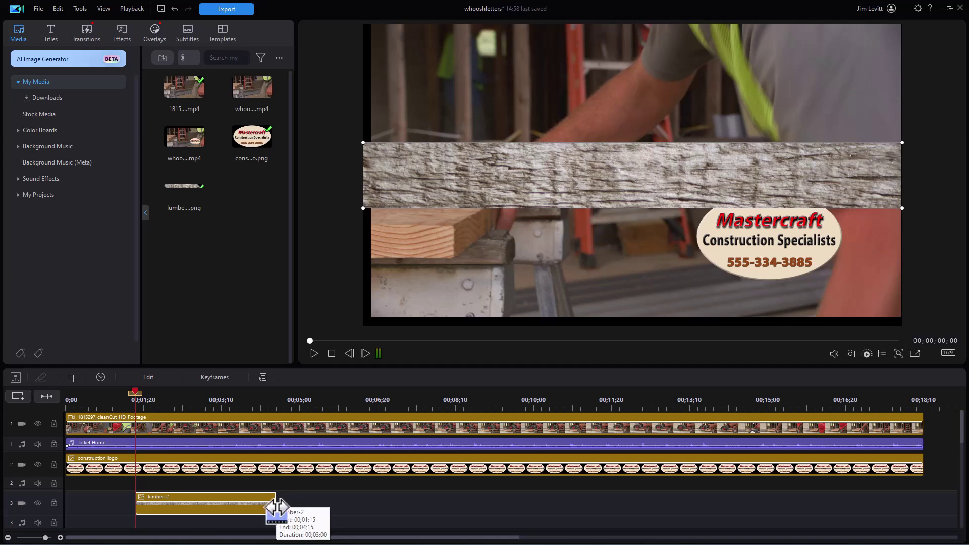
left_click_drag(277, 508, 827, 519)
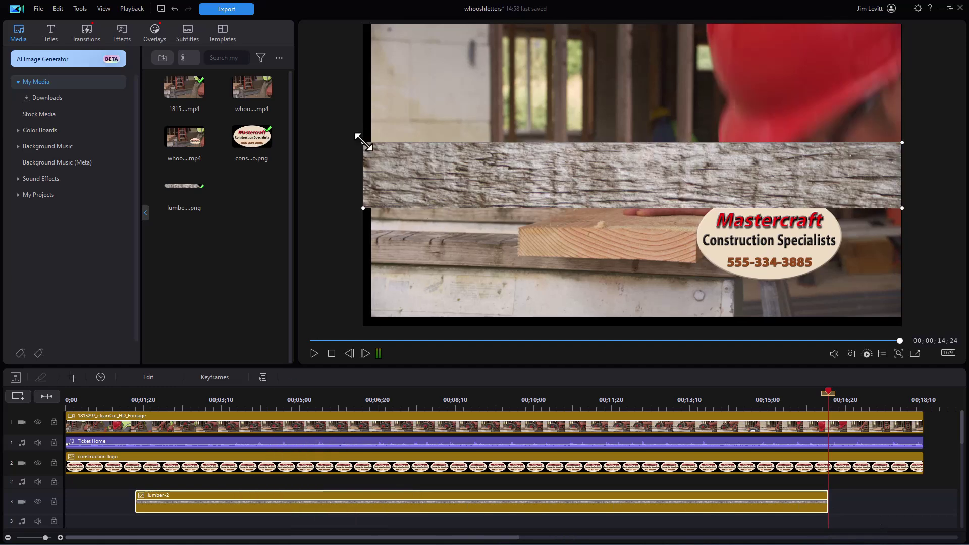
left_click_drag(364, 143, 598, 202)
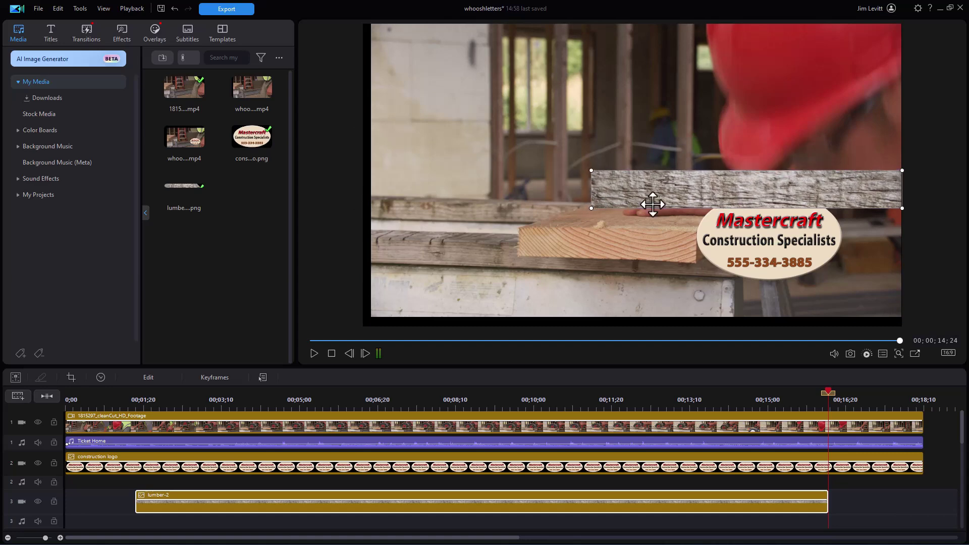
left_click_drag(655, 188, 485, 70)
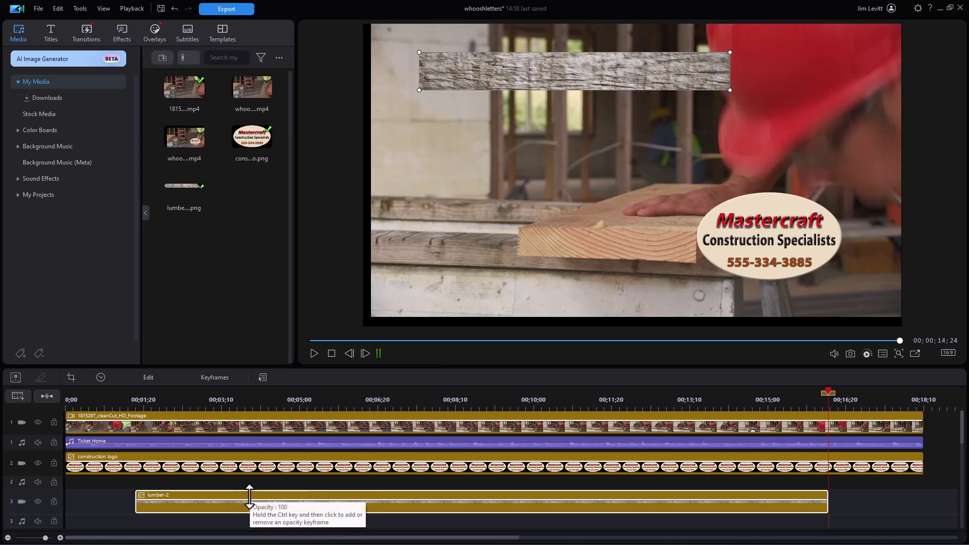
Paste copies of the lumber plank clip onto video tracks 4 and 5
key("Home")
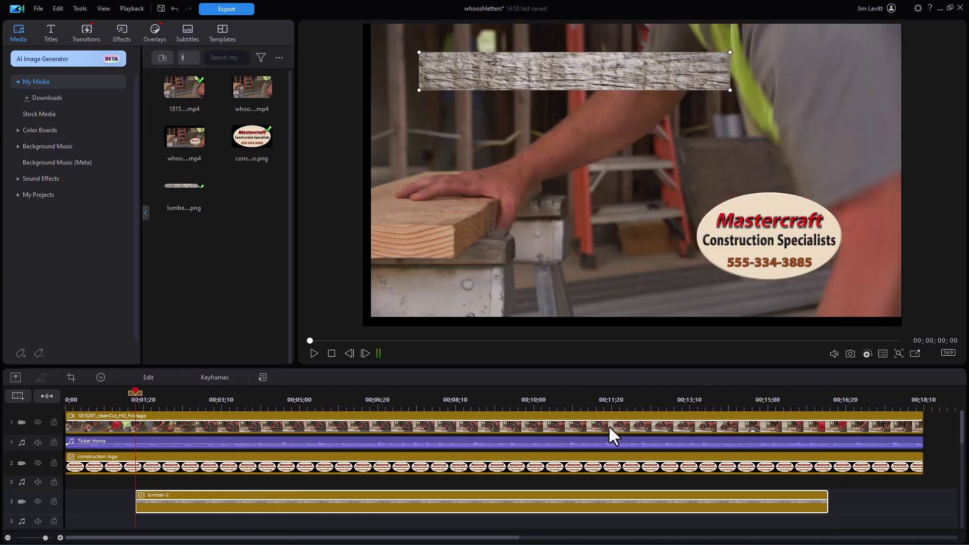
left_click_drag(452, 368, 441, 306)
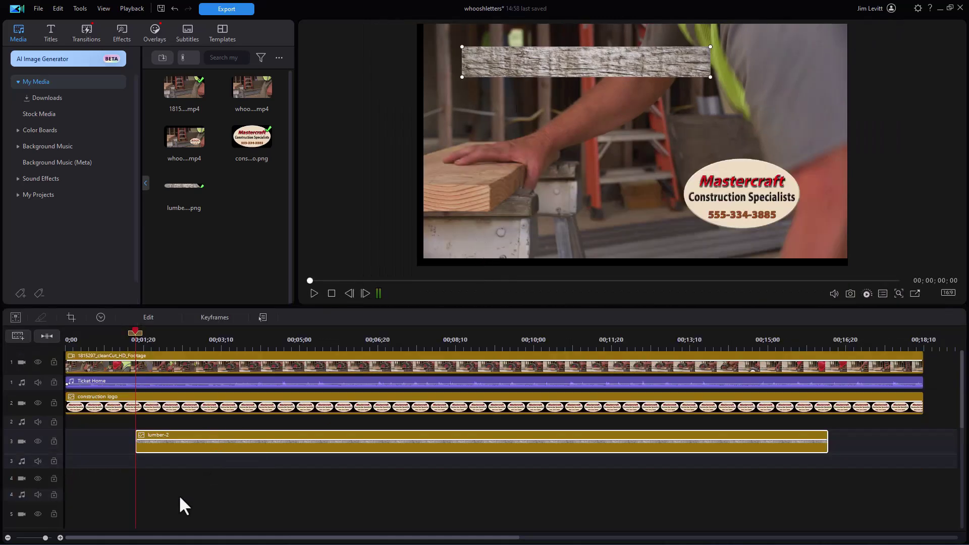
left_click(147, 482)
key("ctrl+v")
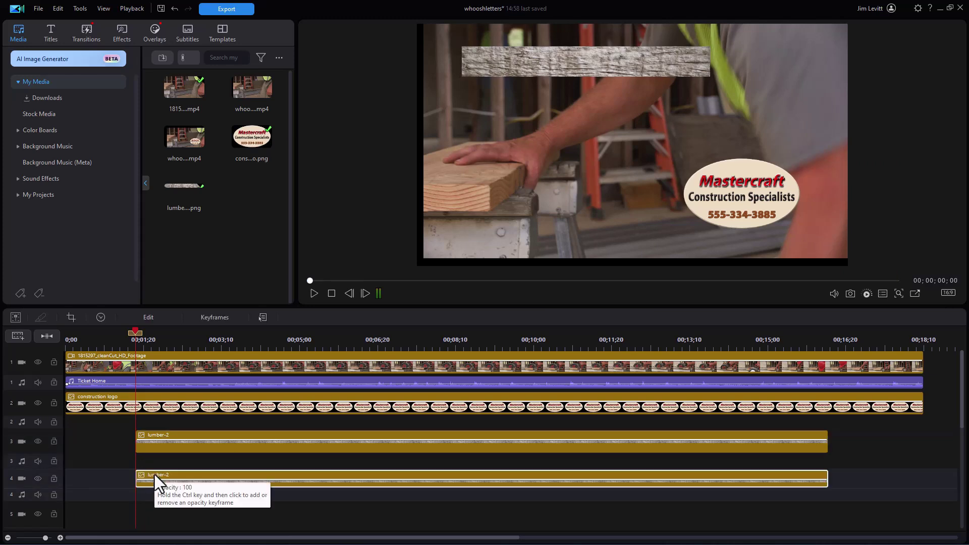
left_click(158, 509)
key("ctrl+v")
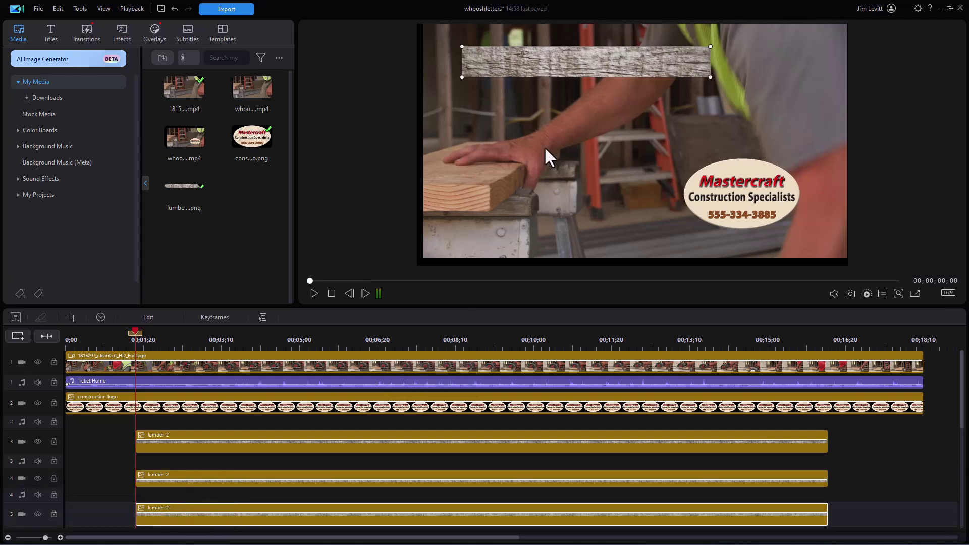
Move the two plank copies down in the preview so the three bars stack evenly
left_click_drag(561, 64, 558, 140)
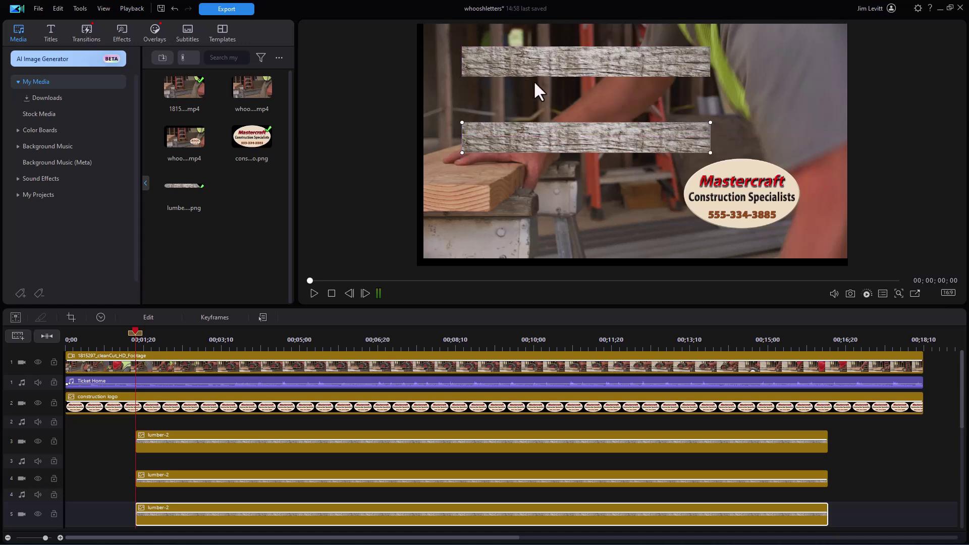
left_click(459, 478)
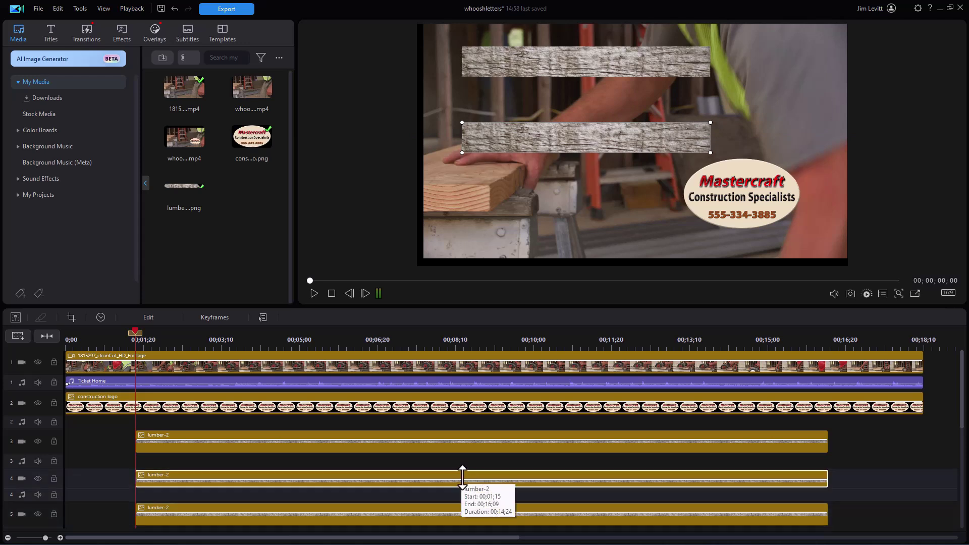
left_click_drag(535, 66, 535, 87)
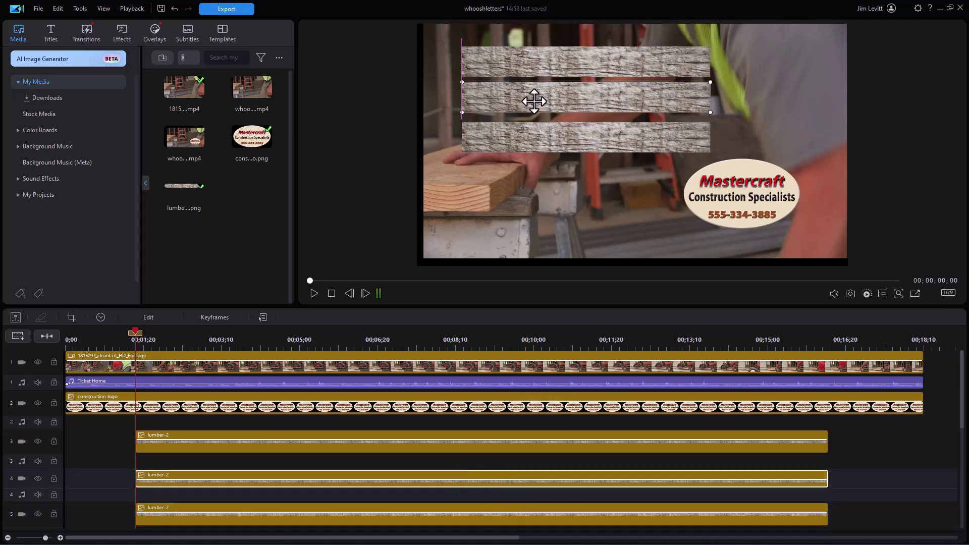
left_click_drag(533, 101, 534, 103)
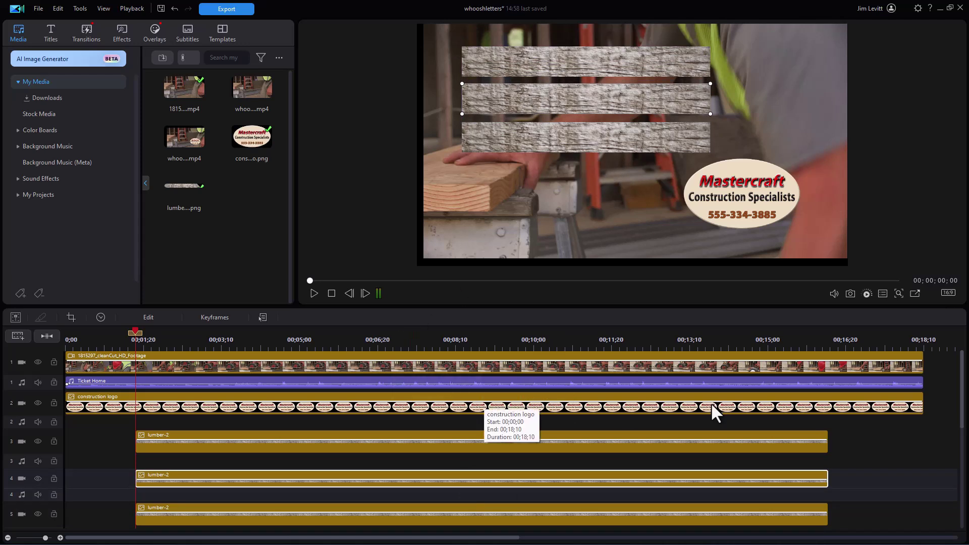
left_click_drag(964, 423, 962, 458)
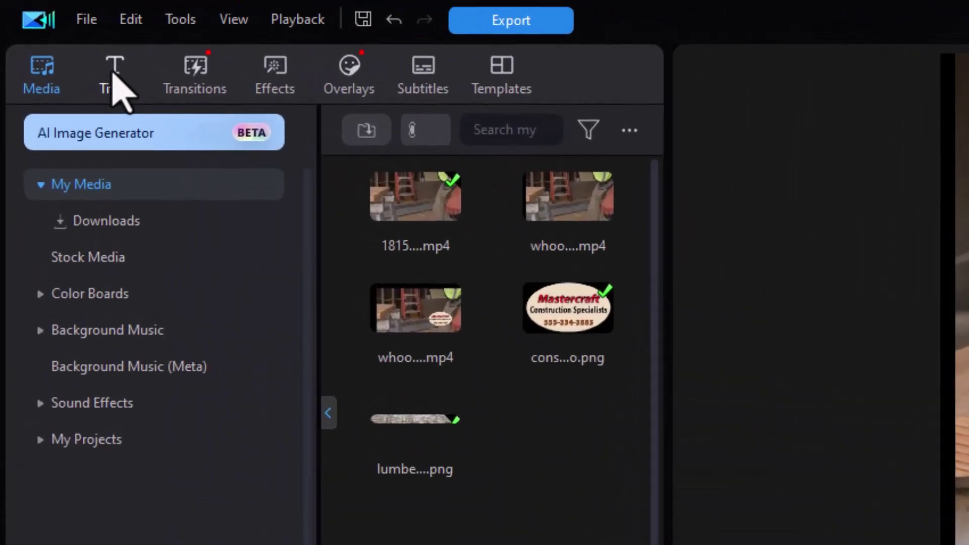
Add the Default title to track 7 at 00;02;00, extended to end with the planks at 00;16;09
left_click(113, 76)
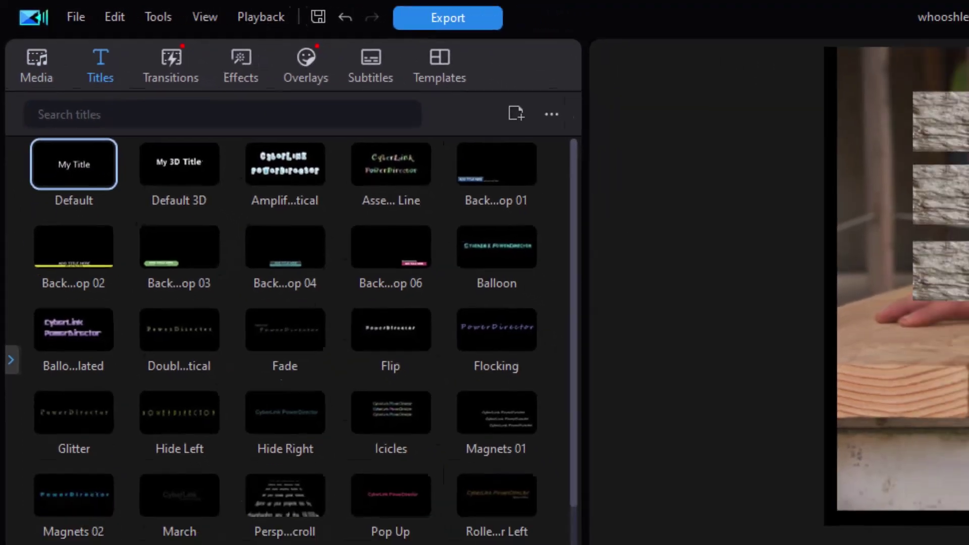
left_click_drag(84, 210, 186, 510)
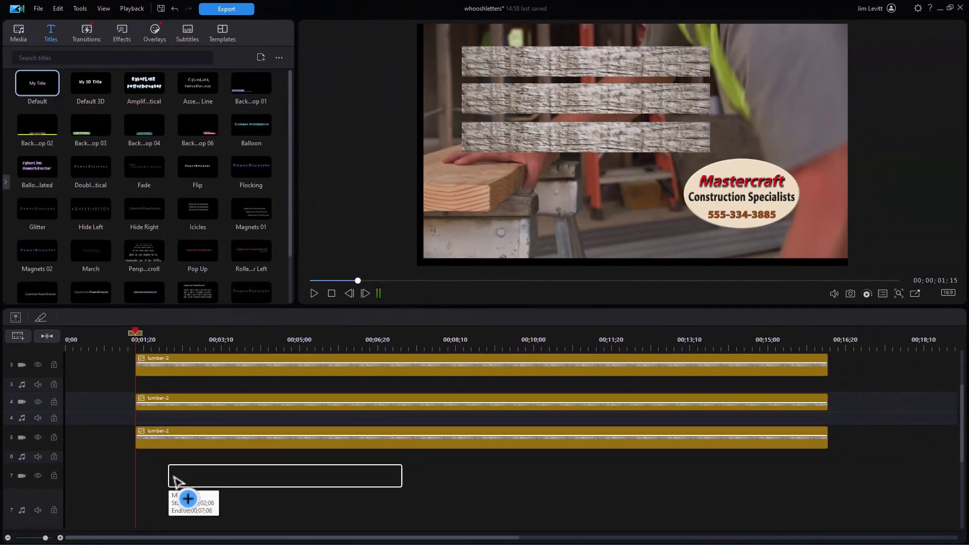
left_click_drag(173, 475, 165, 477)
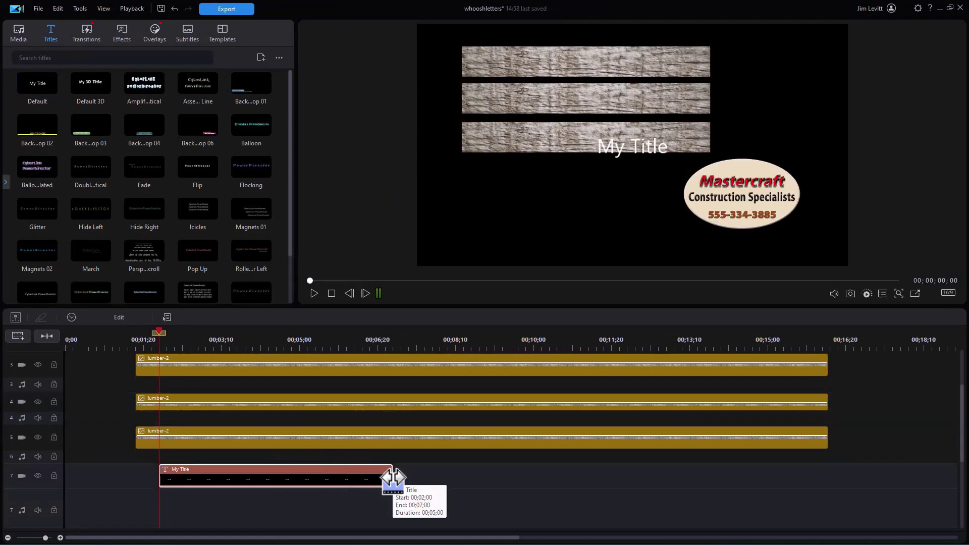
left_click_drag(392, 478, 829, 478)
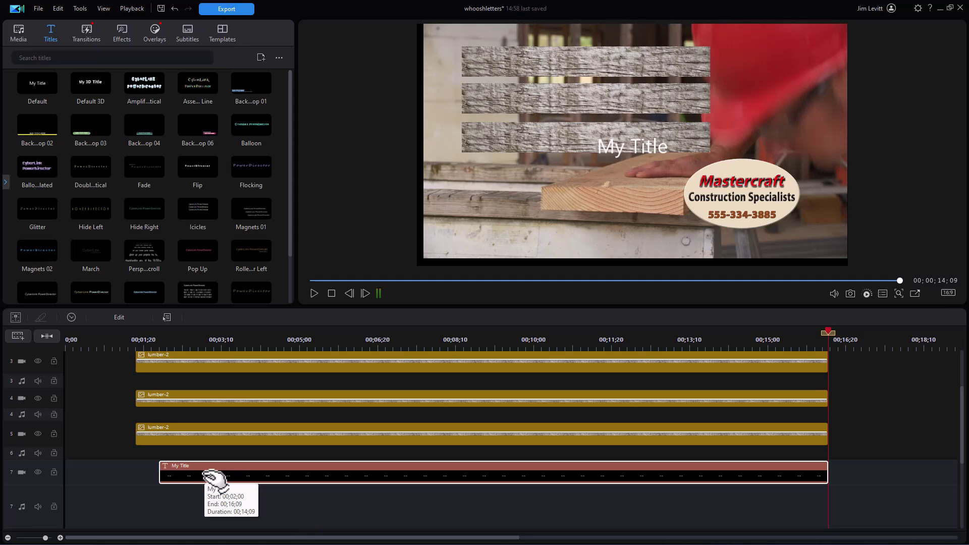
In the title editor, replace the placeholder with 'Let us bid on your project' on the top plank
left_click(120, 314)
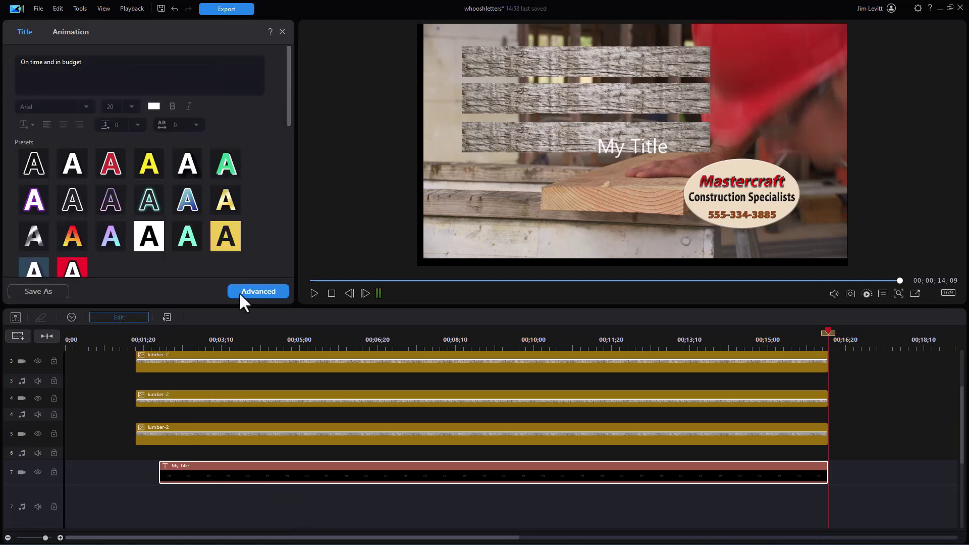
left_click(256, 288)
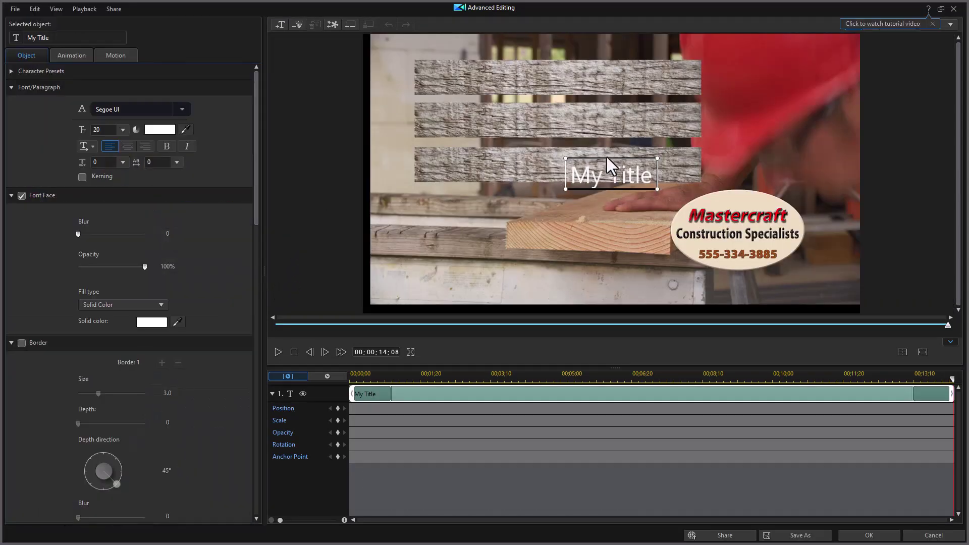
double_click(607, 172)
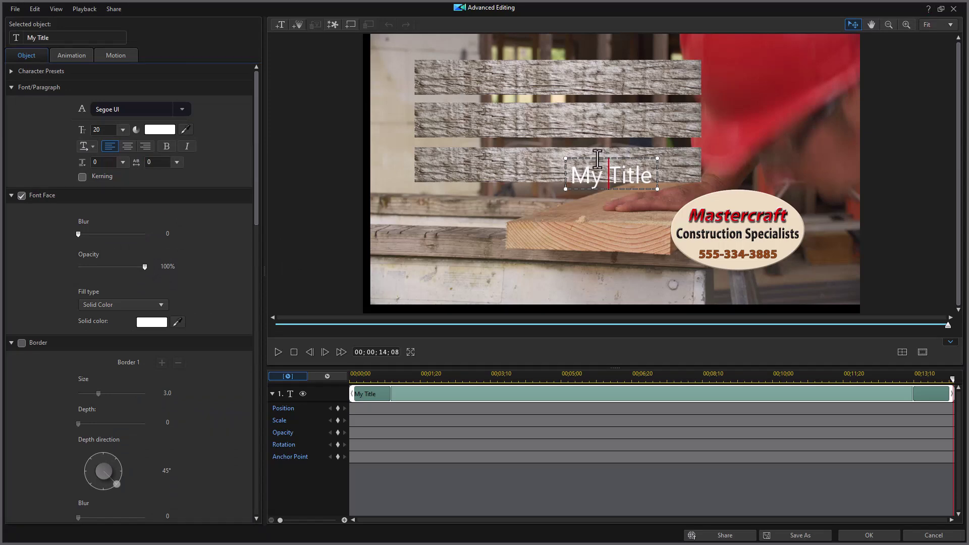
left_click_drag(597, 157, 535, 60)
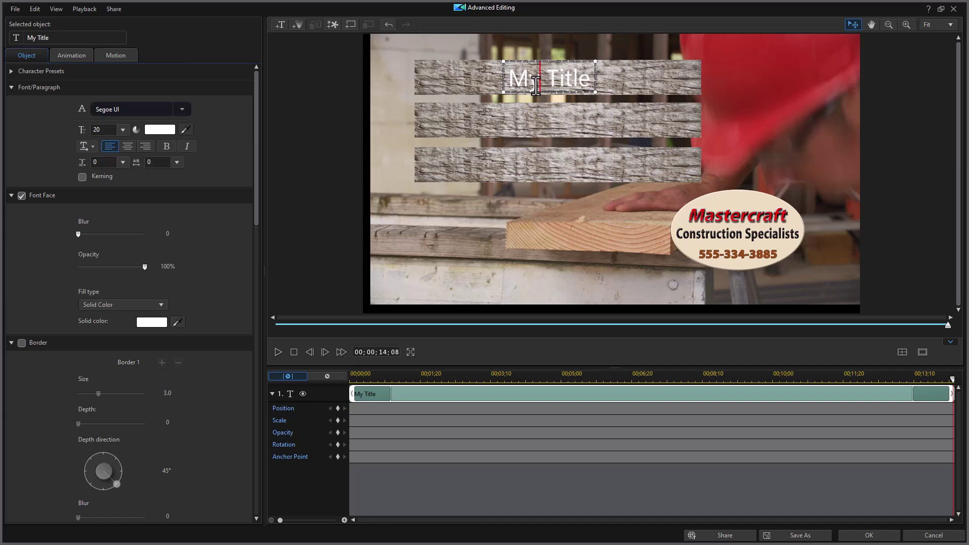
triple_click(534, 80)
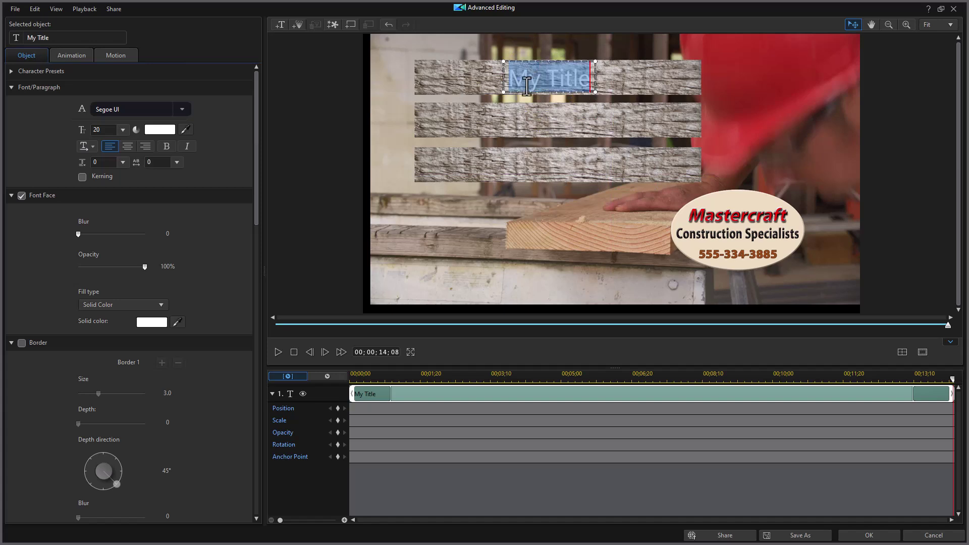
type("Let us bid on your project")
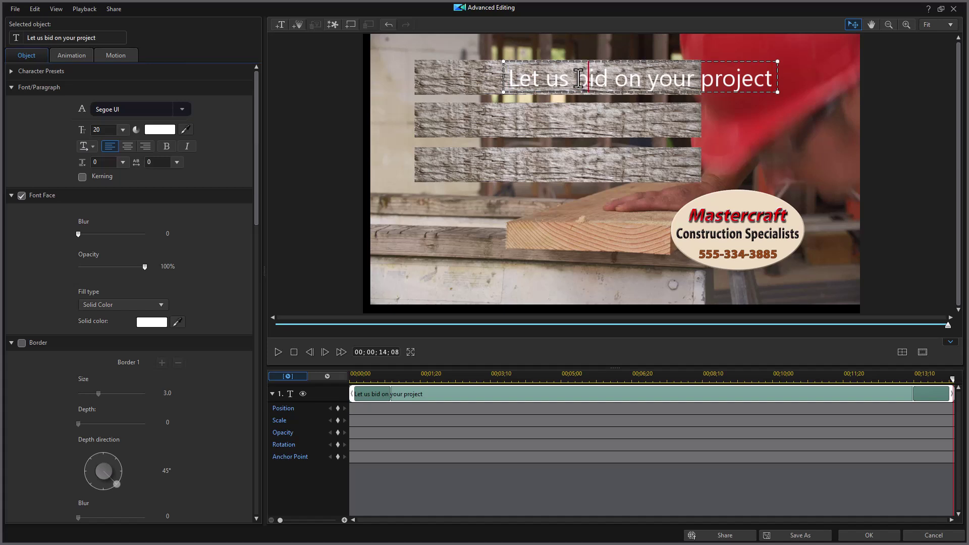
Set the text to Dosis ExtraBold size 16, centre it on the plank, and enable a drop shadow
triple_click(511, 92)
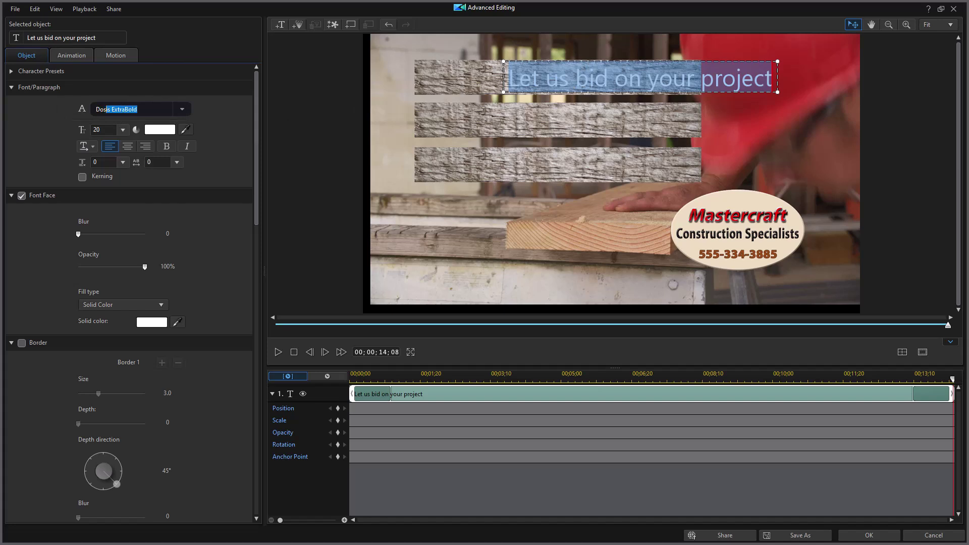
type("Dos")
key("Return")
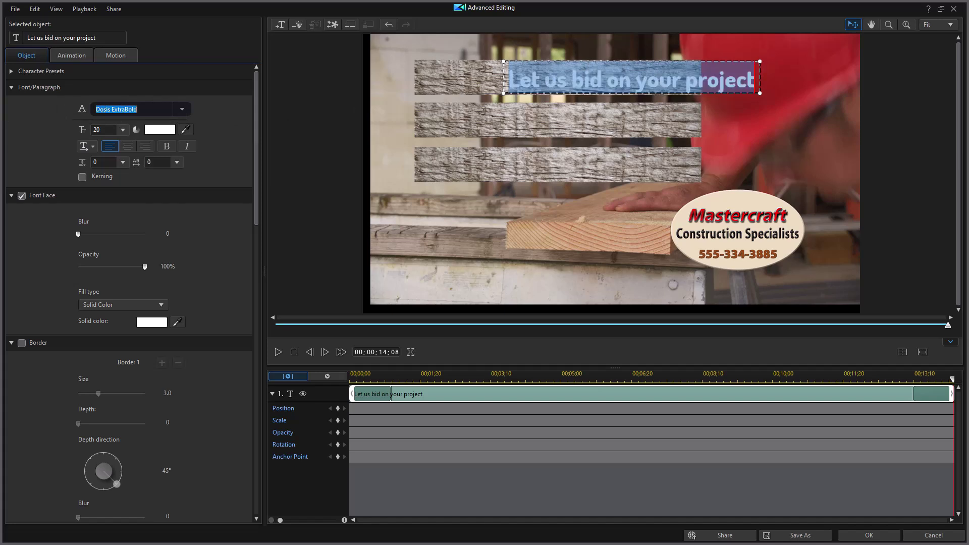
left_click(123, 129)
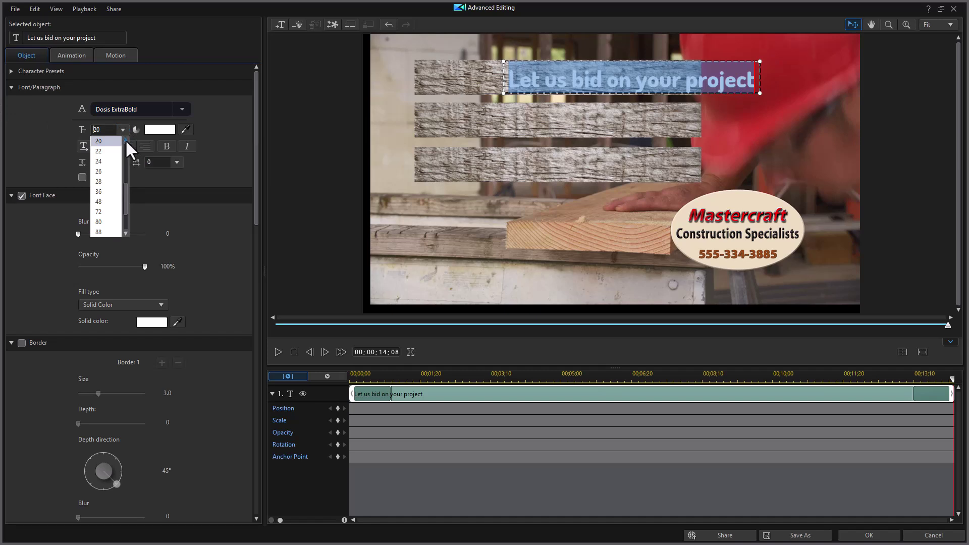
left_click(125, 140)
left_click(126, 140)
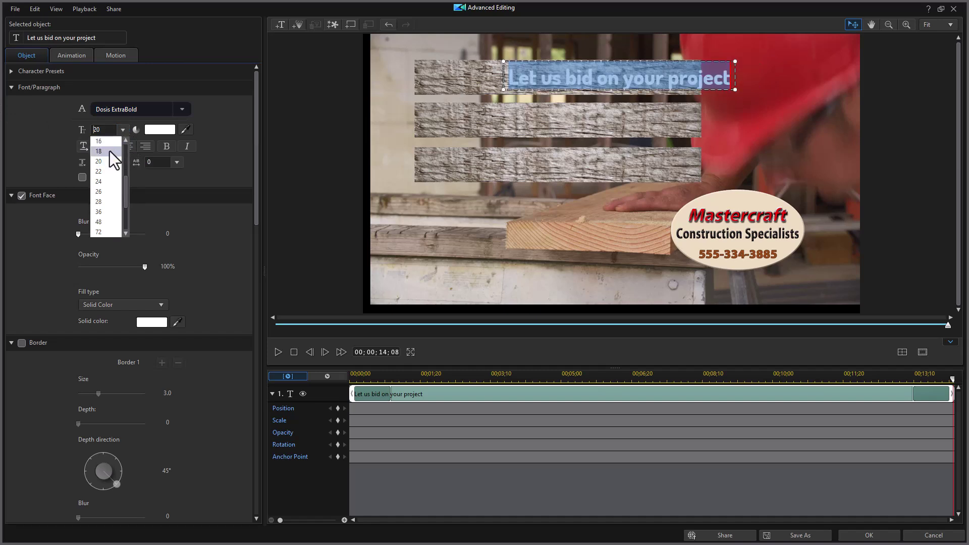
left_click(109, 142)
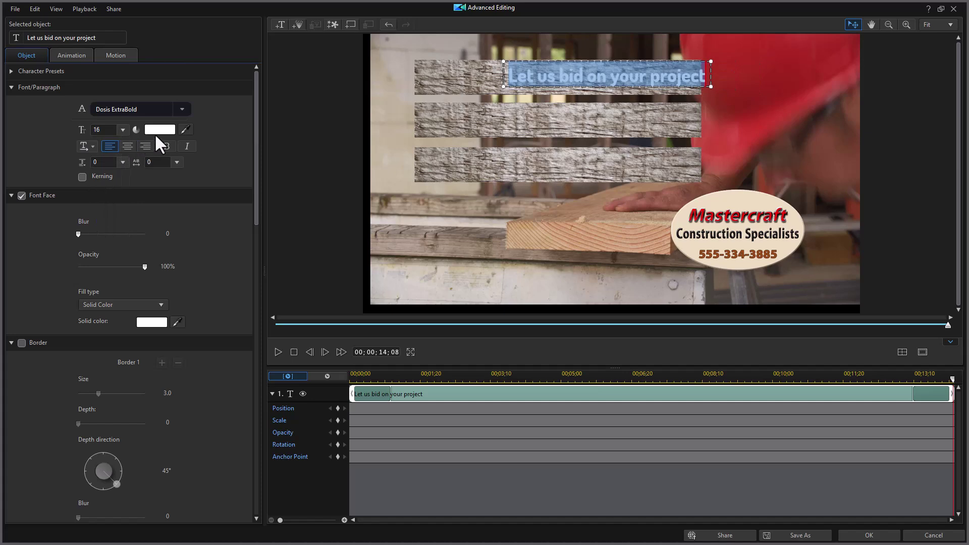
left_click_drag(585, 62, 535, 59)
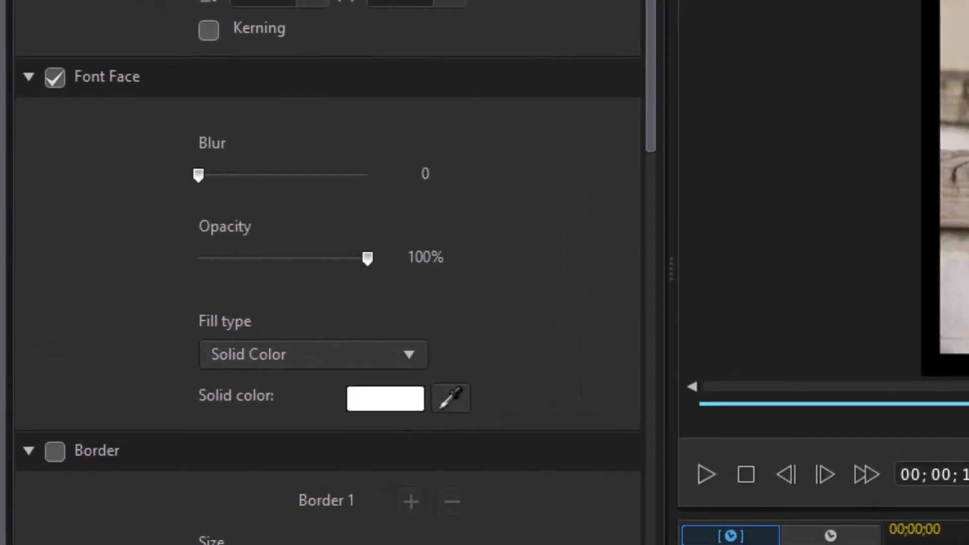
scroll(60, 247, "down", 10)
left_click(55, 227)
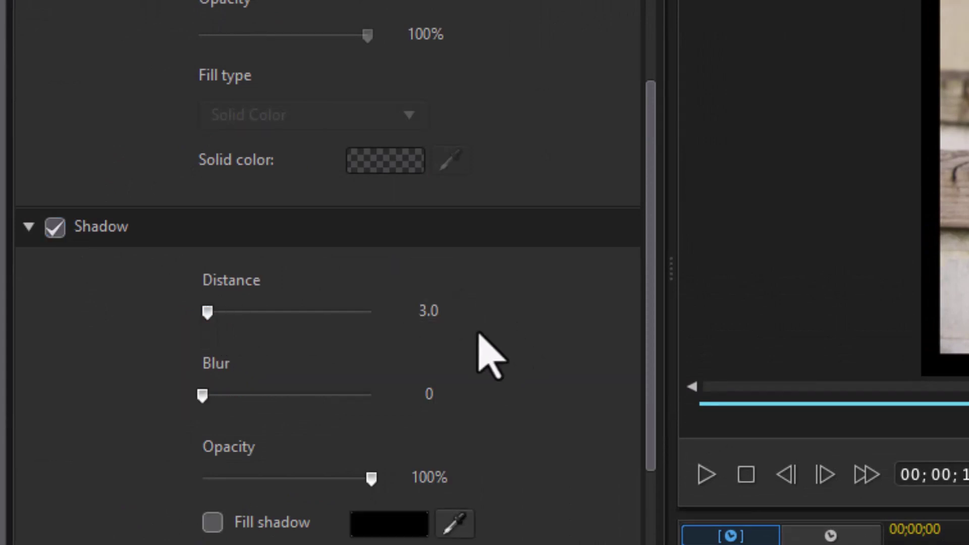
double_click(443, 310)
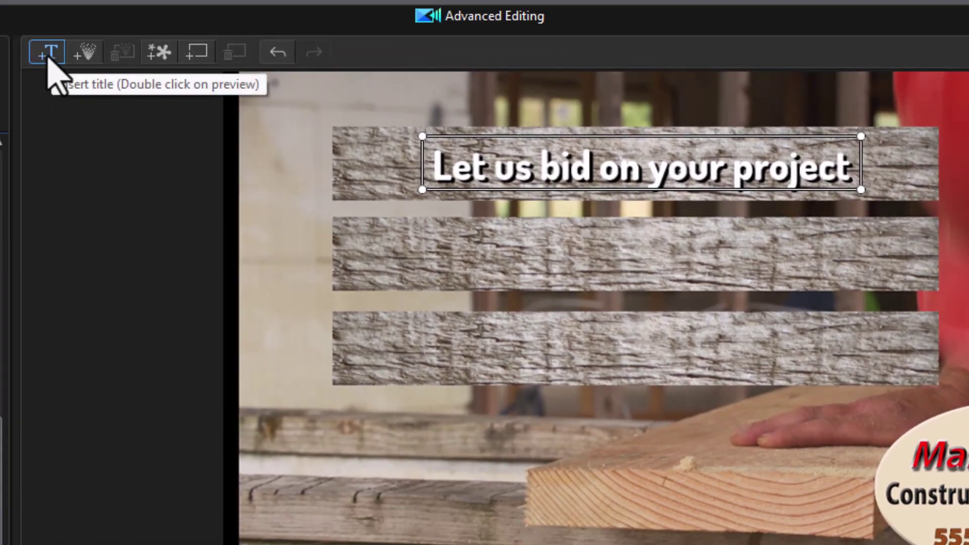
Add 'Skilled and Professional' on the middle plank and 'On time and on Budget' on the bottom plank
left_click(49, 58)
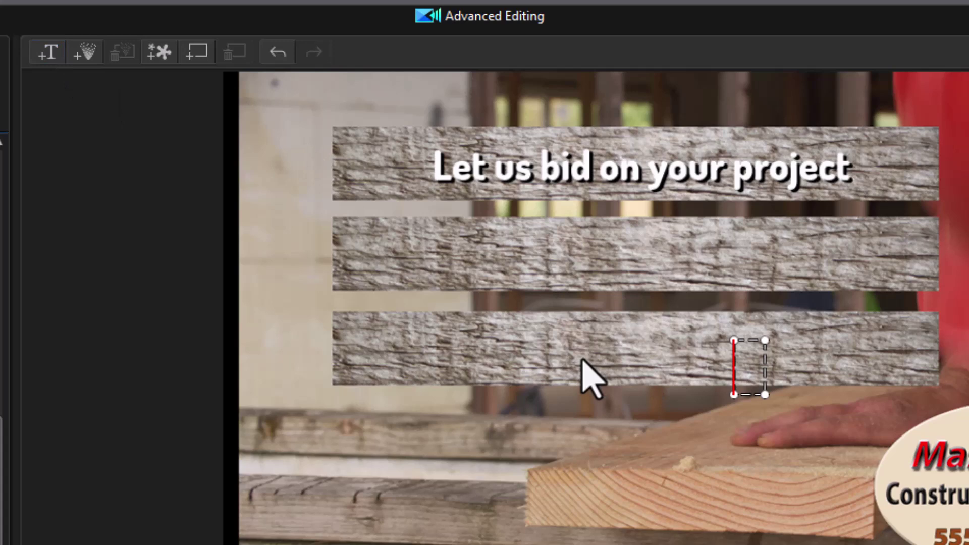
type("Skilled and Professional")
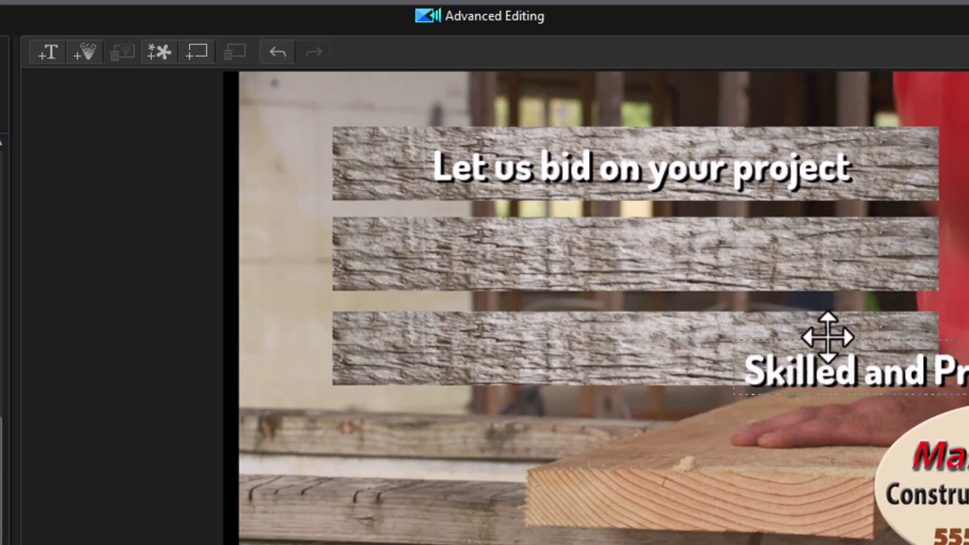
left_click_drag(822, 328, 529, 217)
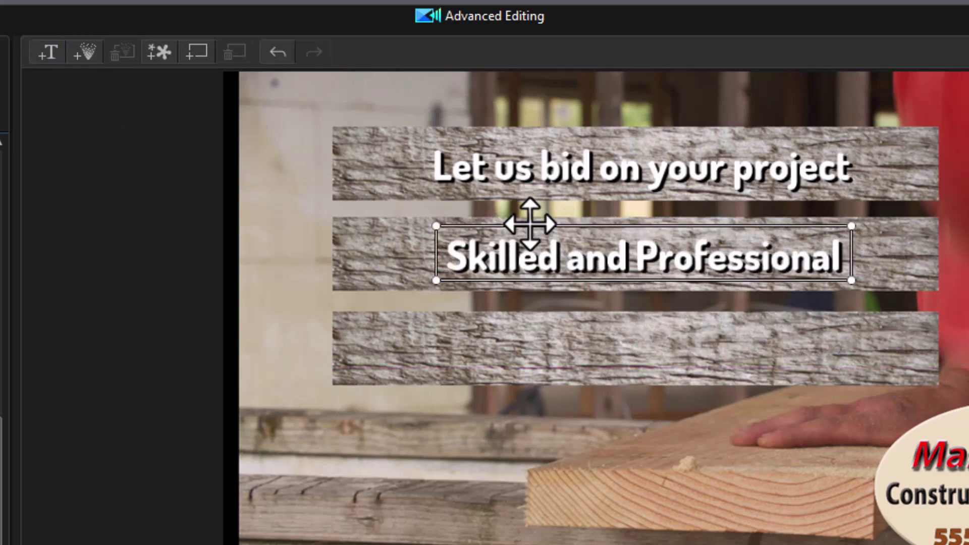
left_click(52, 59)
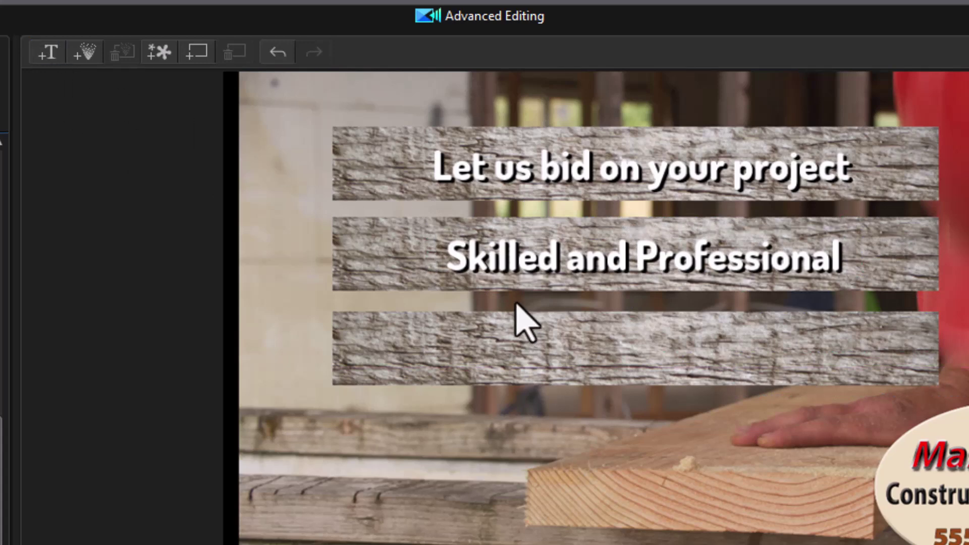
type("On time and on Budget")
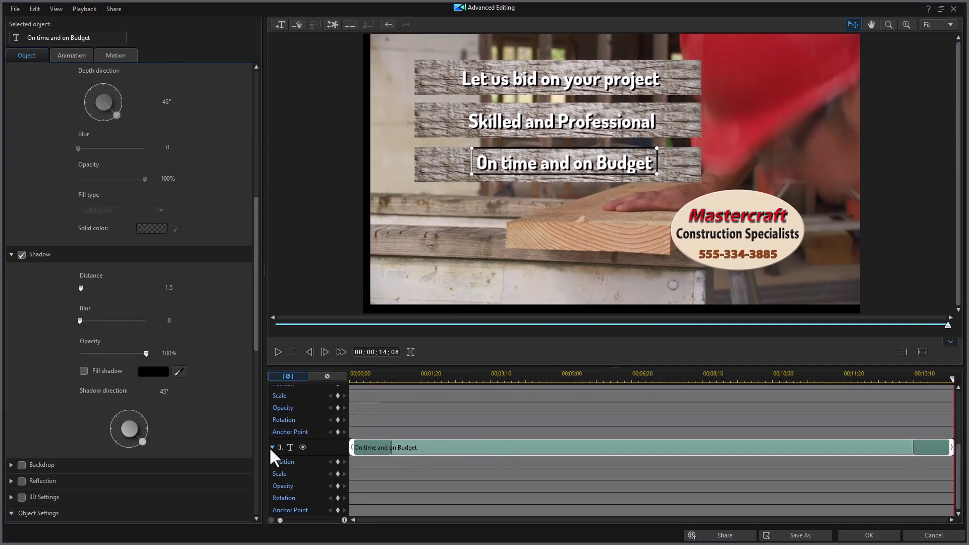
Collapse the keyframe rows of title tracks 3, 2 and 1
left_click(273, 448)
left_click(272, 430)
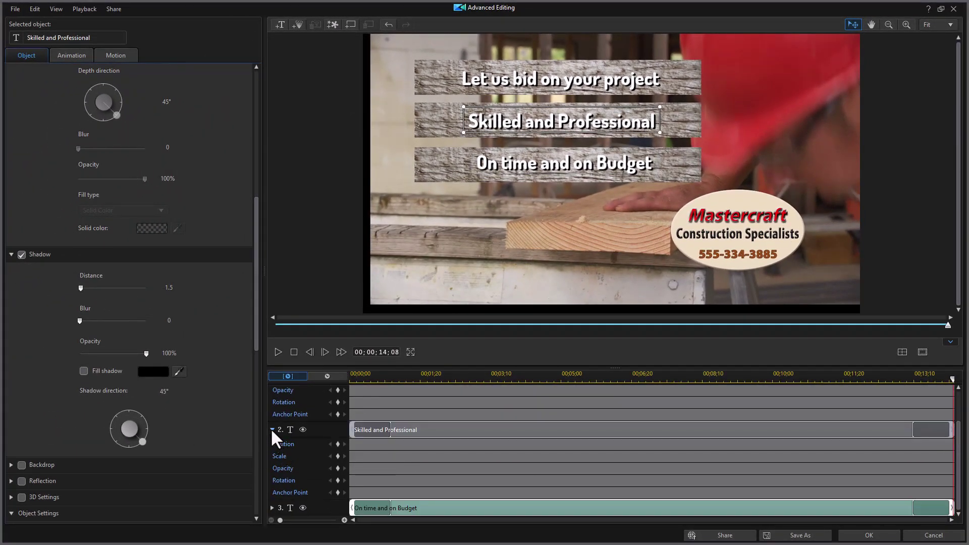
left_click(271, 394)
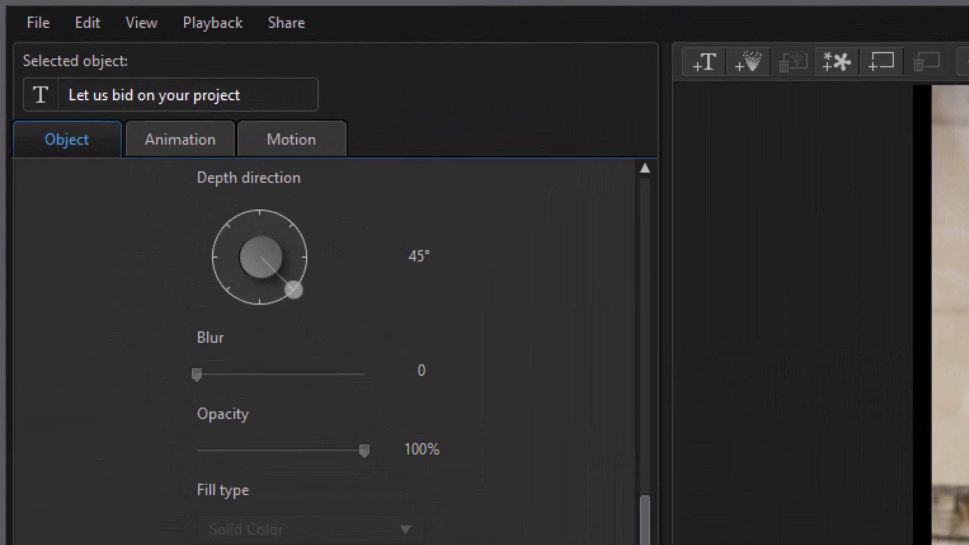
Apply the Slide Left entrance animation to the top, middle and bottom plank titles
left_click(188, 152)
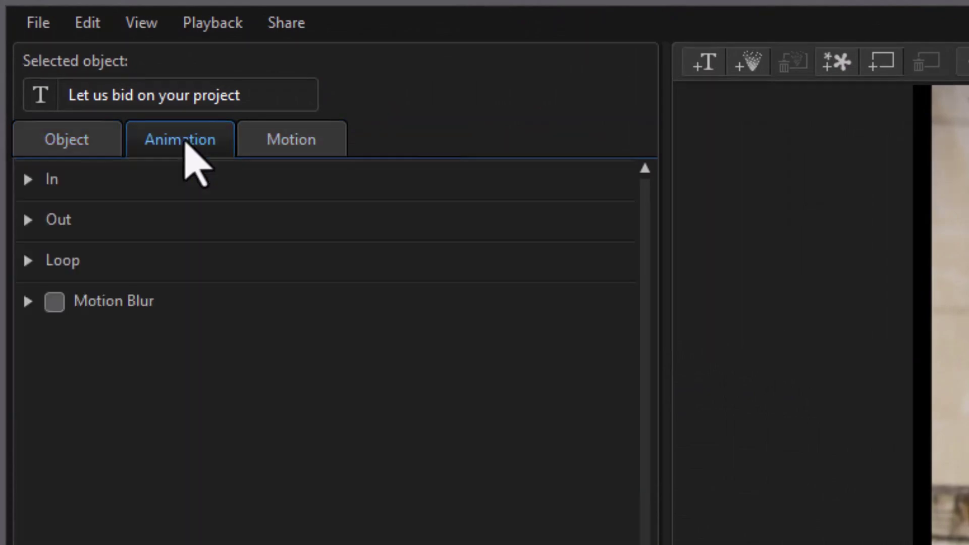
left_click(28, 179)
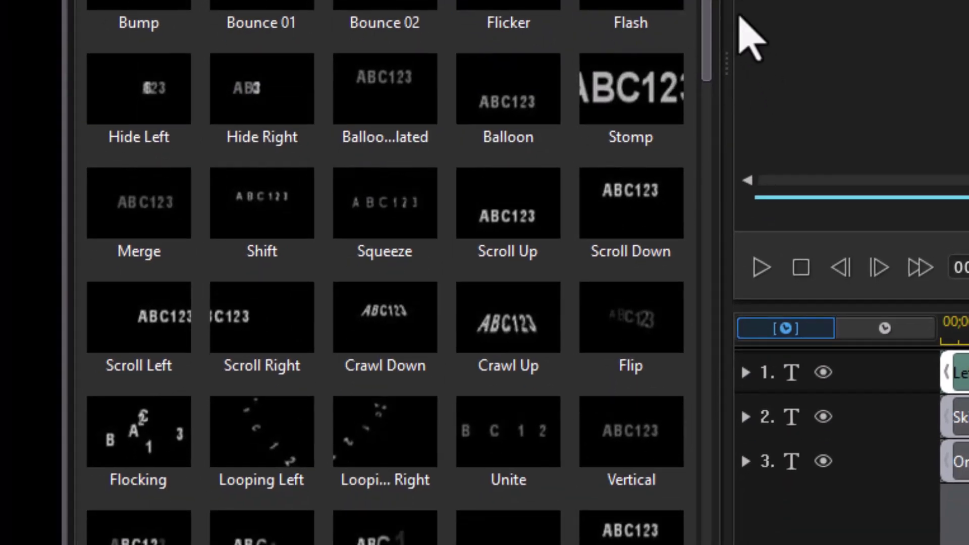
scroll(705, 192, "down", 8)
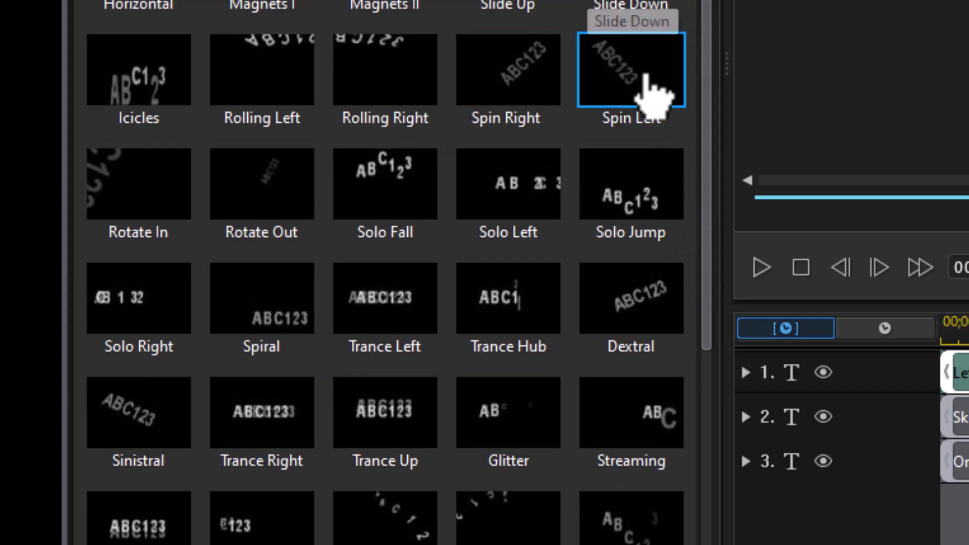
scroll(710, 174, "down", 6)
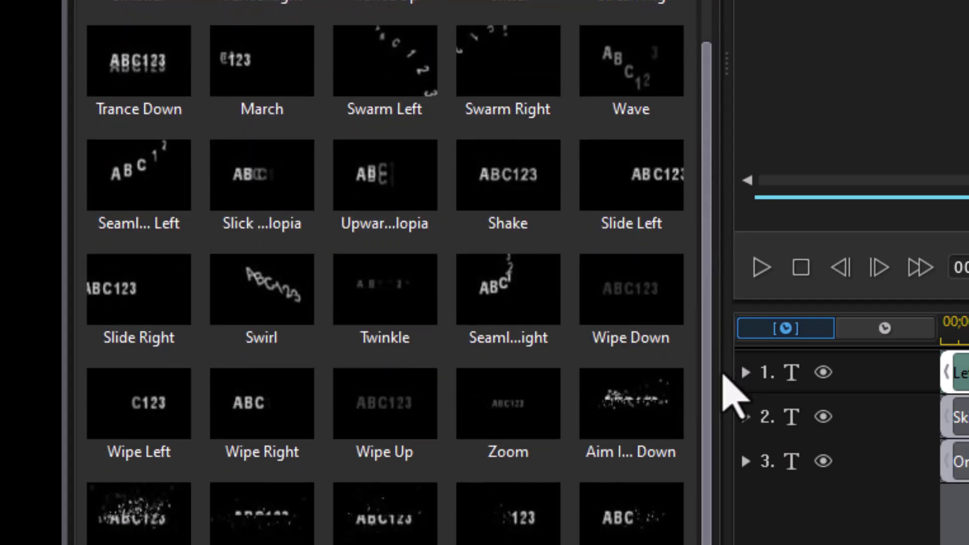
left_click(639, 212)
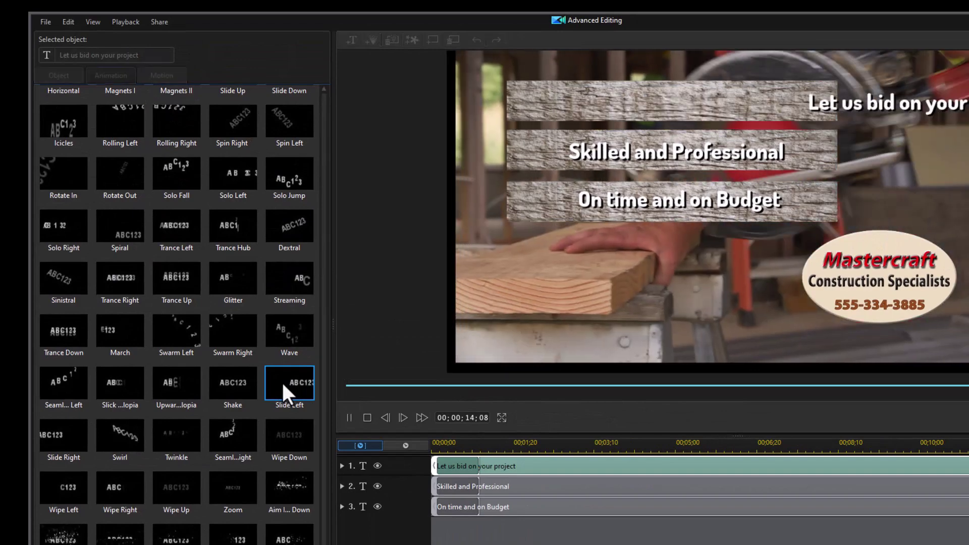
left_click(371, 420)
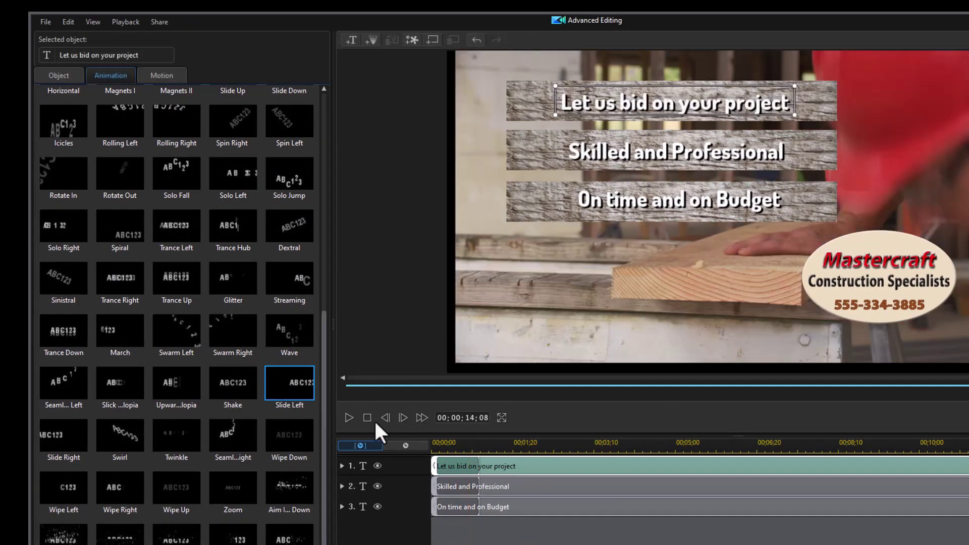
left_click(494, 489)
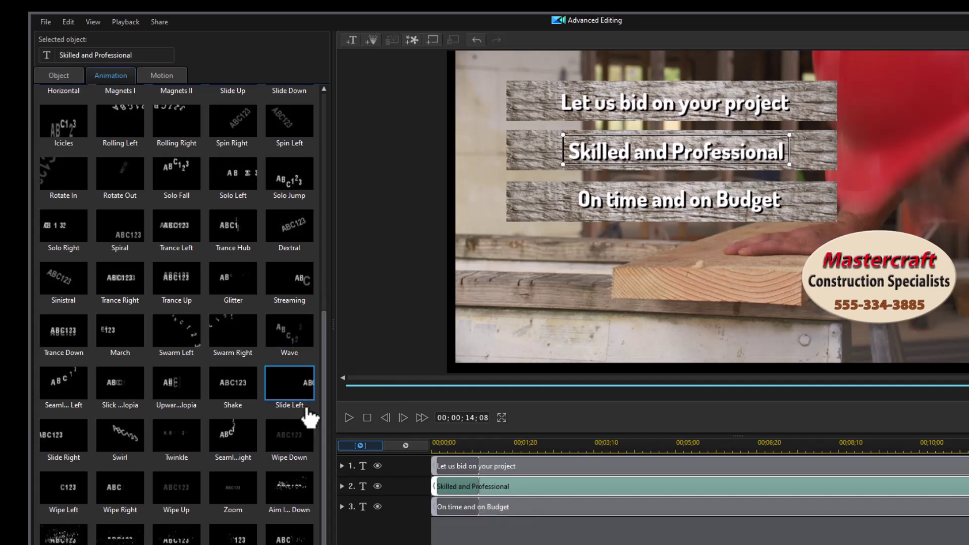
left_click(296, 486)
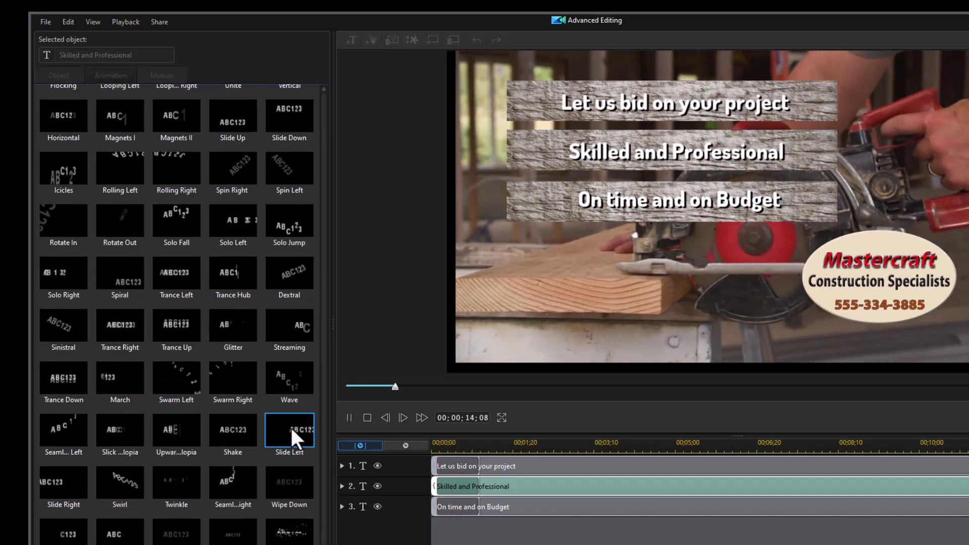
left_click(486, 504)
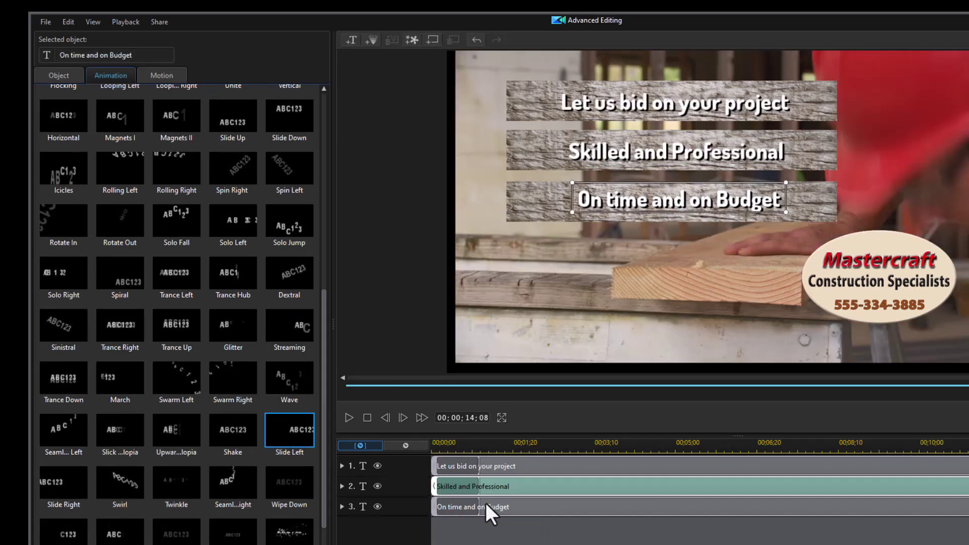
left_click(290, 432)
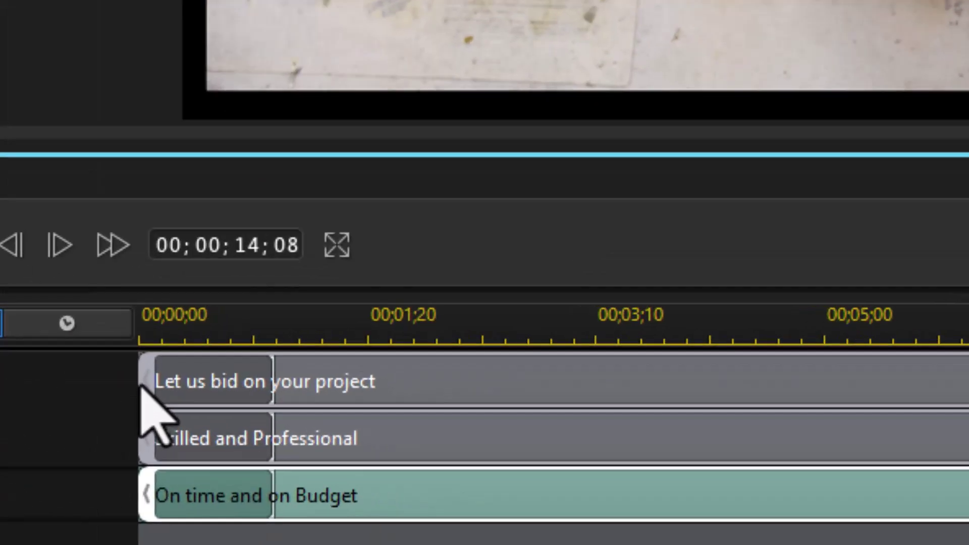
Start the top title at 01;00 and the bottom title at 05;00, adding a timeline marker at 05;00
left_click_drag(141, 386, 313, 400)
left_click_drag(246, 373, 202, 381)
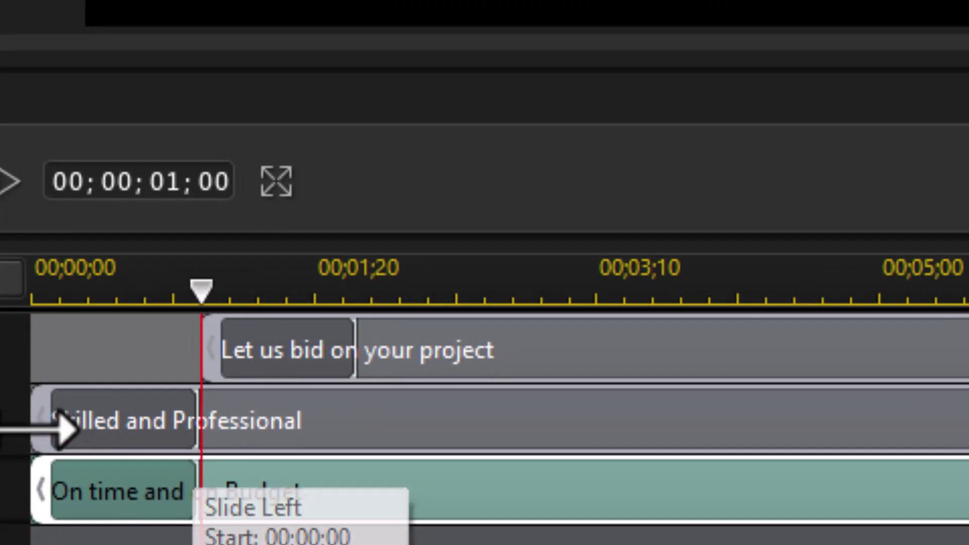
left_click_drag(41, 427, 548, 469)
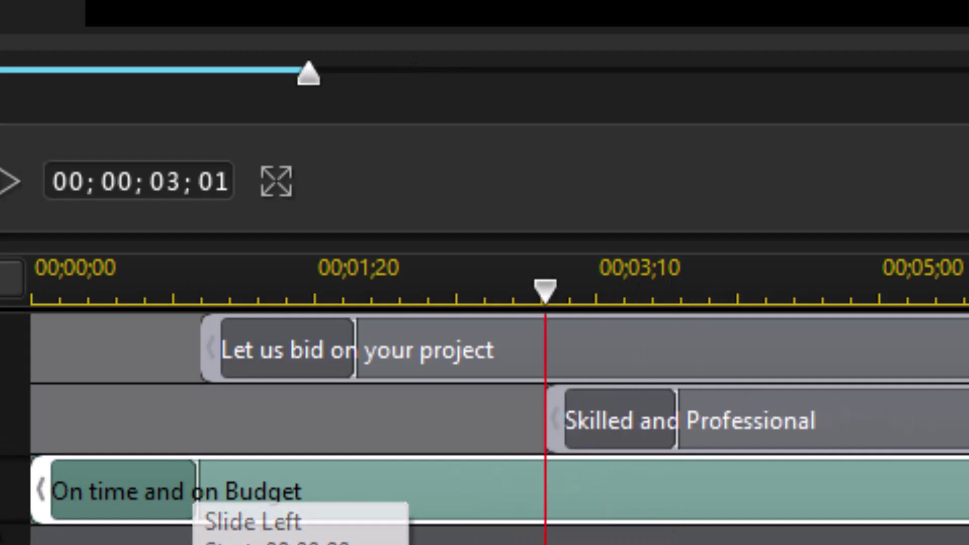
left_click(40, 497)
left_click_drag(378, 478, 909, 467)
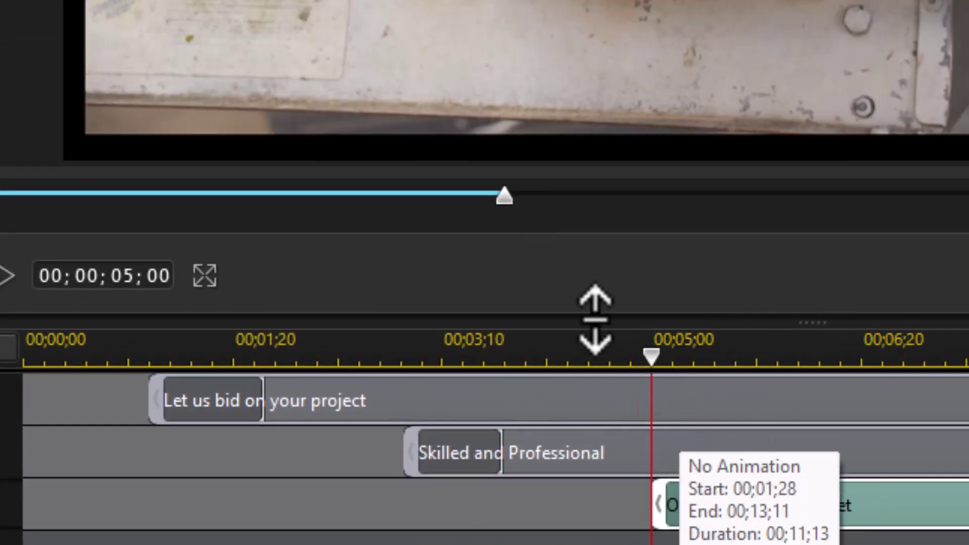
right_click(648, 356)
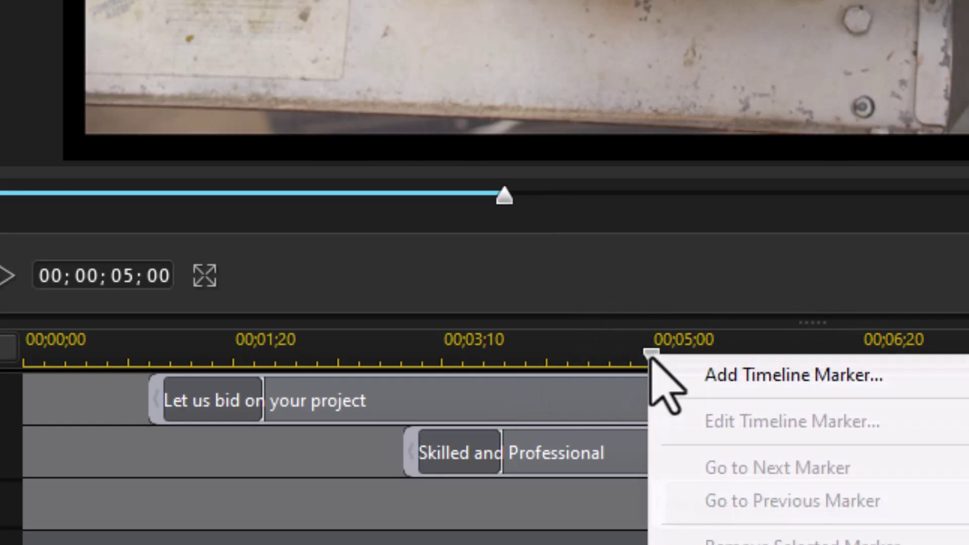
left_click(746, 383)
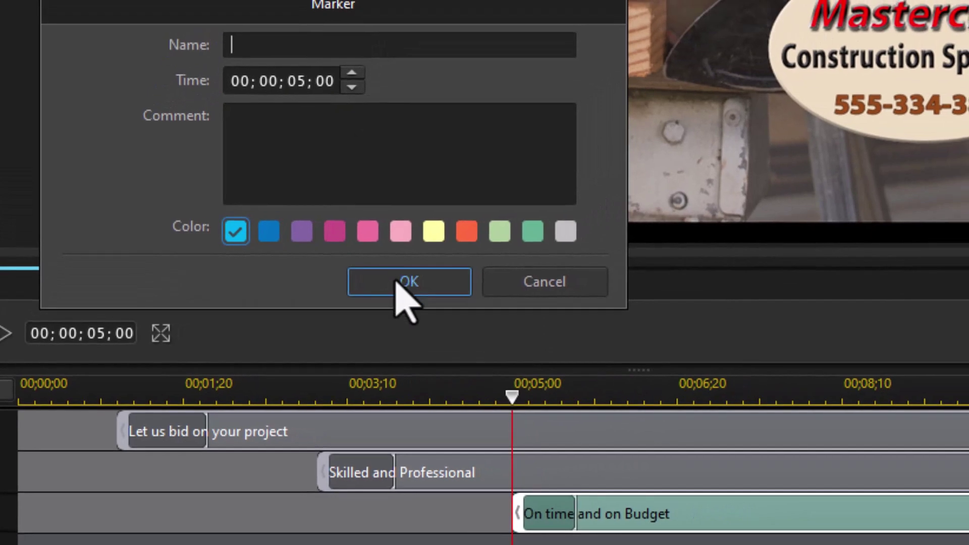
left_click(395, 283)
Start 'Skilled and Professional' exactly at 03;00 and add timeline markers at 03;00 and 01;00
left_click_drag(318, 474, 309, 471)
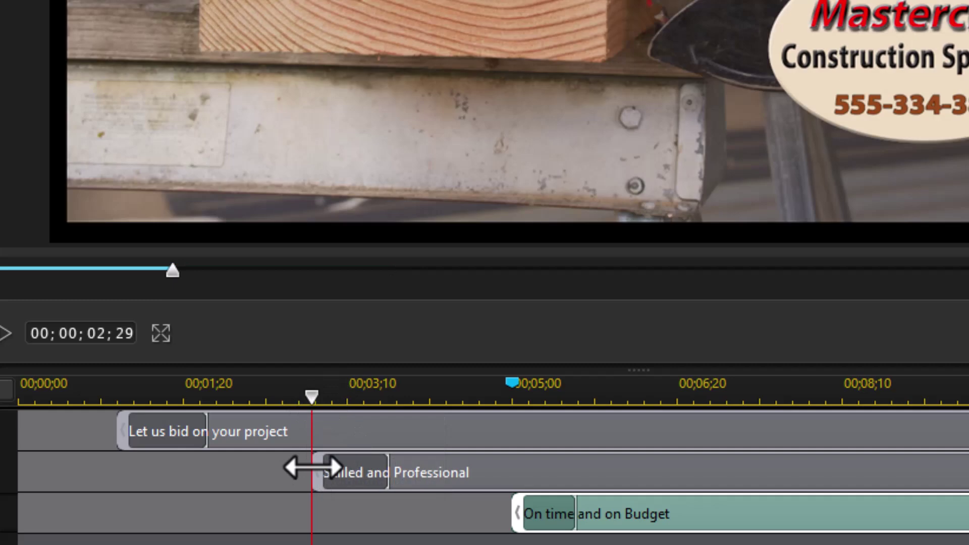
left_click_drag(313, 465, 313, 400)
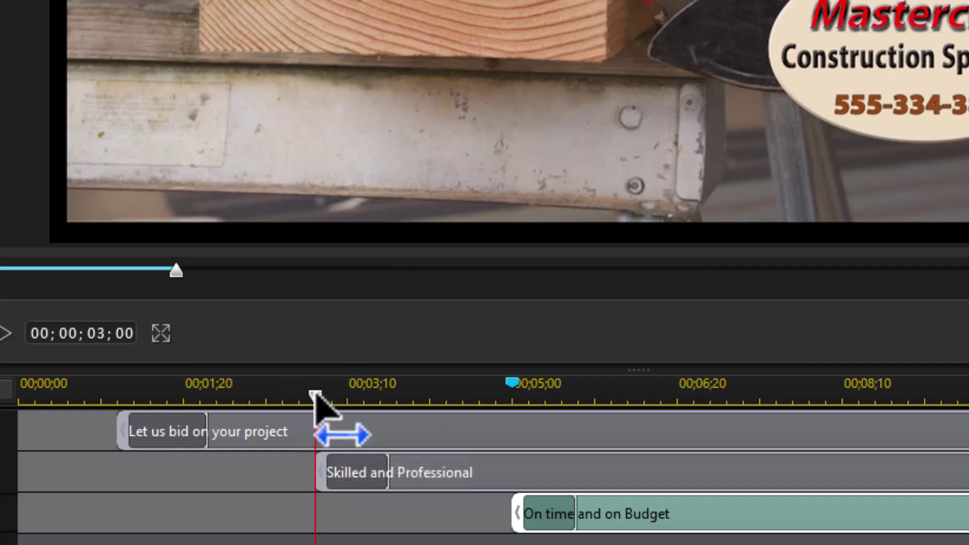
right_click(315, 395)
left_click(367, 408)
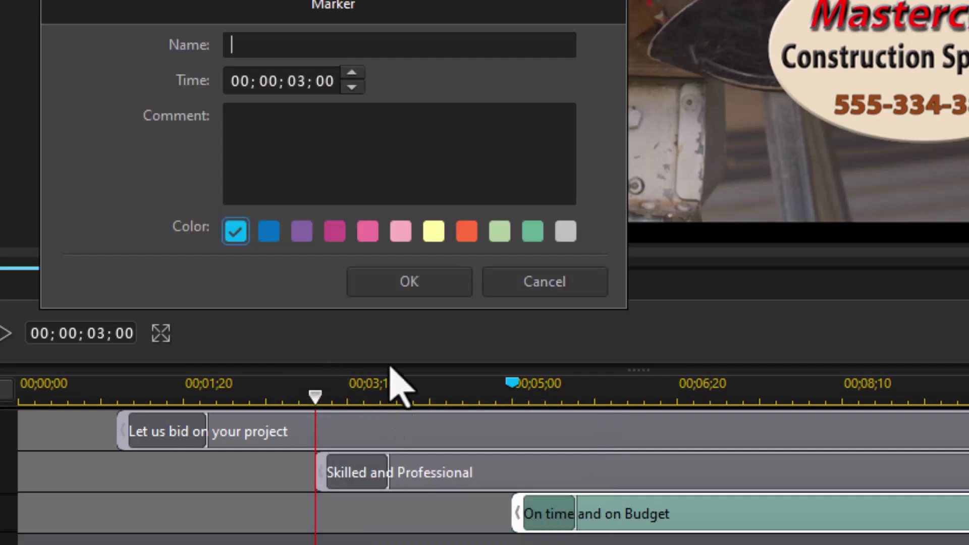
left_click(409, 282)
mouse_move(108, 430)
left_mouse_down()
mouse_move(107, 440)
mouse_move(119, 401)
left_mouse_up()
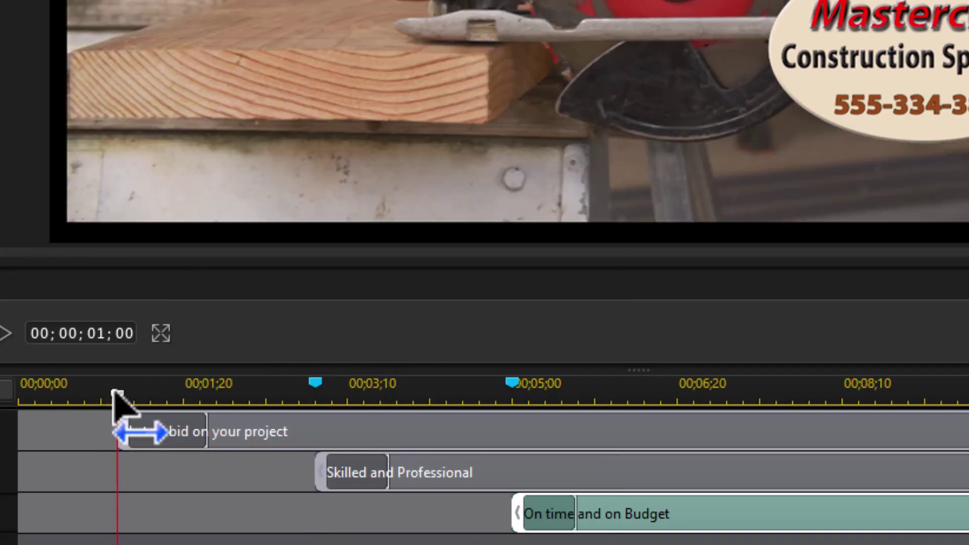
right_click(115, 395)
left_click(198, 408)
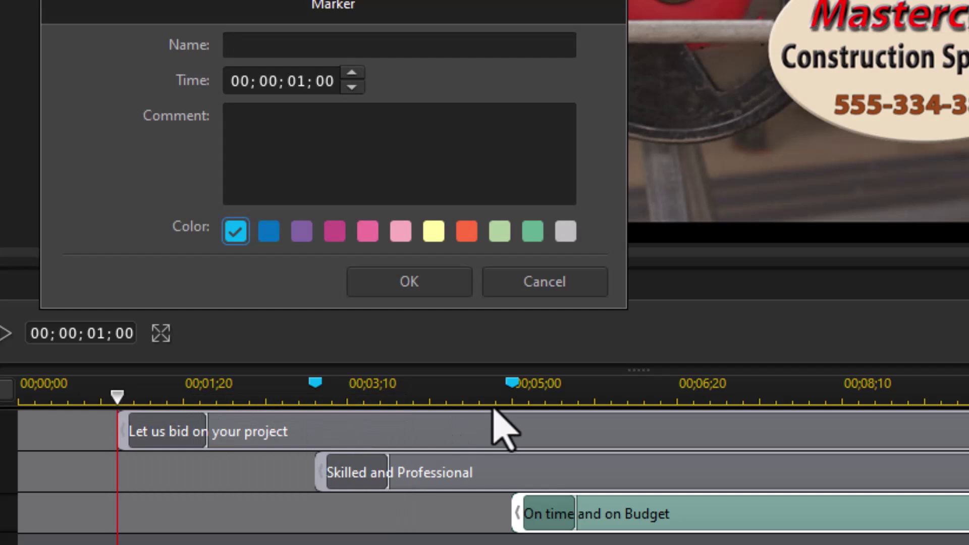
left_click(457, 280)
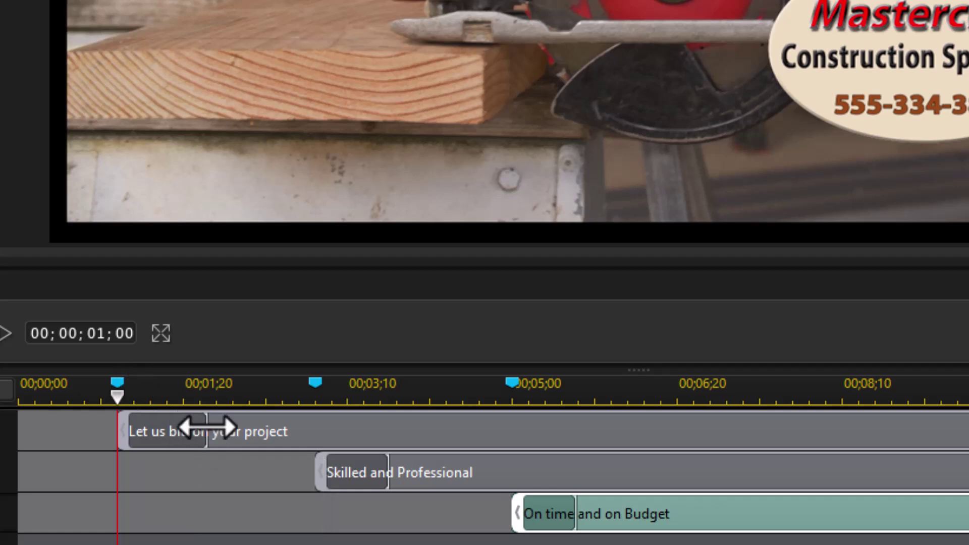
Shorten the Slide Left entrance on all three title clips, including Skilled and Professional and On time and on Budget, then return the playhead to the start
left_click_drag(207, 427, 149, 431)
left_click(359, 484)
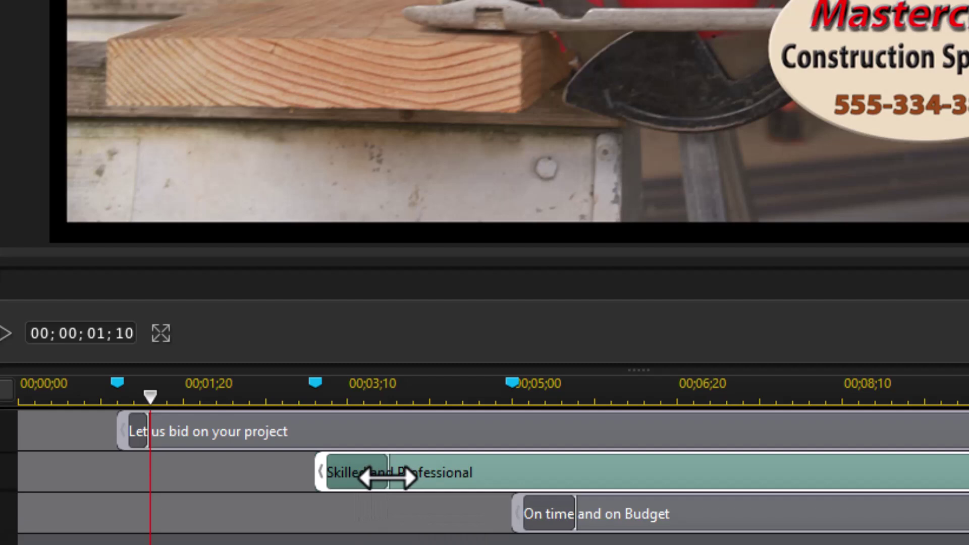
left_click_drag(388, 479, 346, 487)
left_click(560, 531)
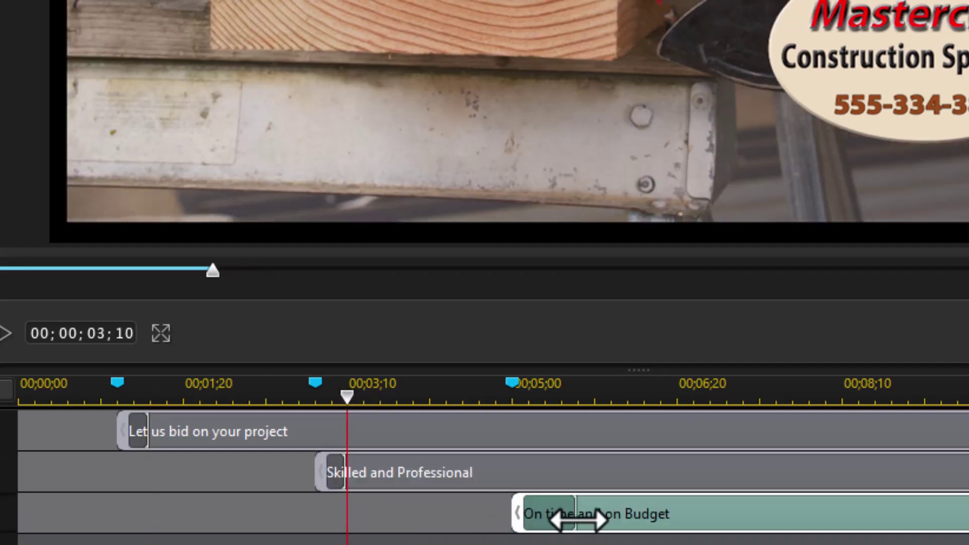
left_click_drag(574, 521, 539, 519)
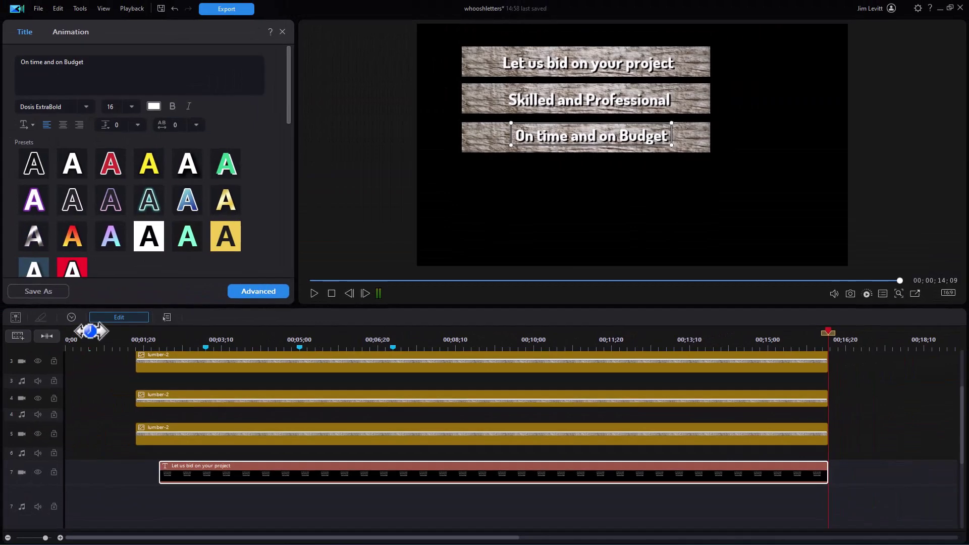
left_click(91, 337)
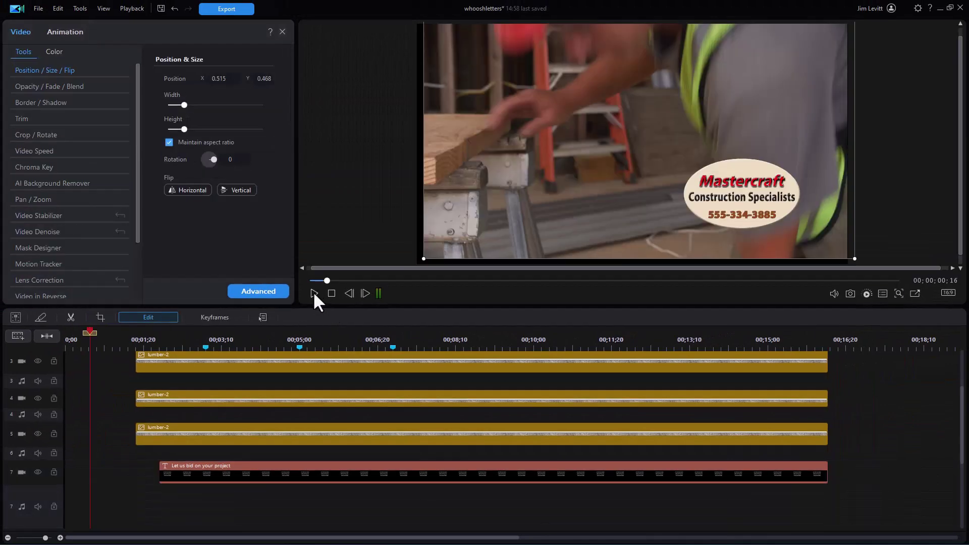
left_click(311, 292)
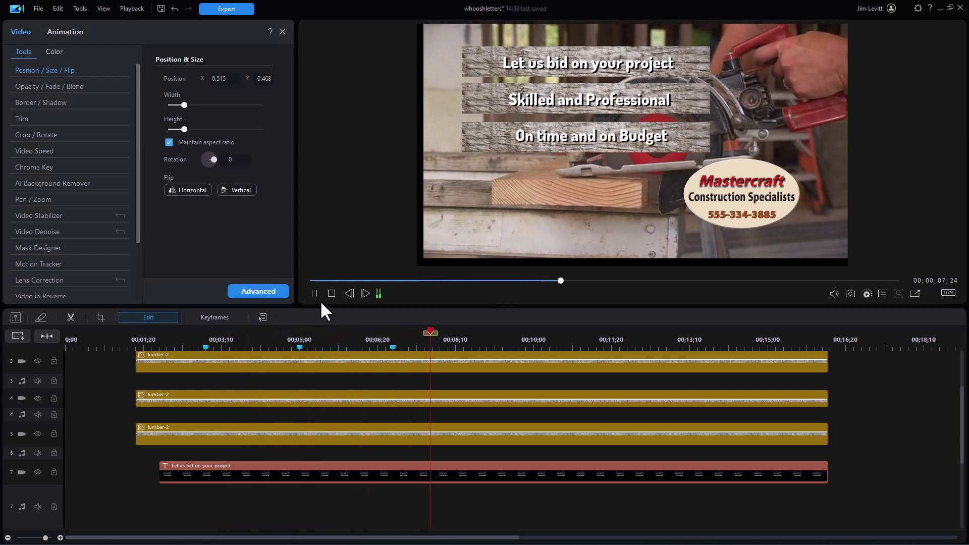
left_click(313, 293)
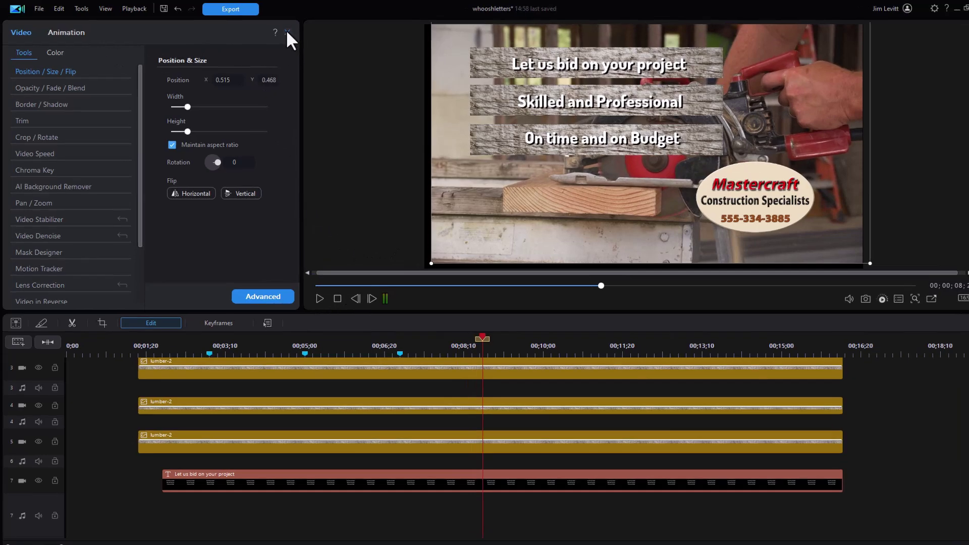
left_click(282, 32)
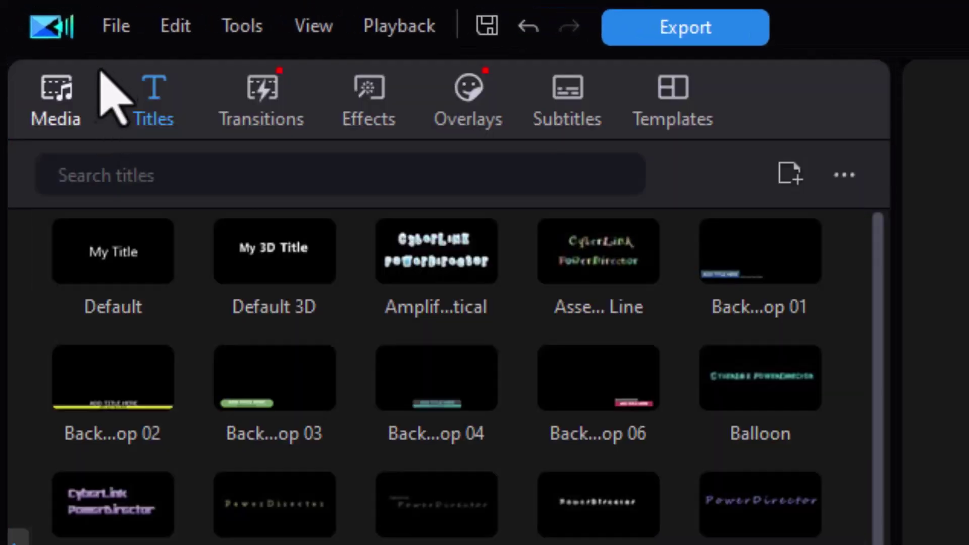
Search the Sound Effects library for 'whoosh' and drop Transition Whoosh onto audio track 7
left_click(56, 113)
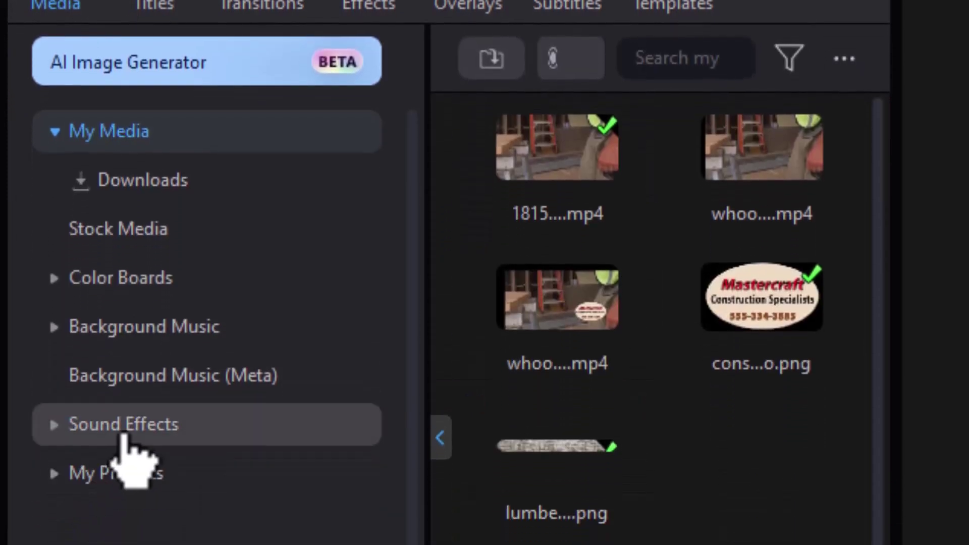
left_click(125, 535)
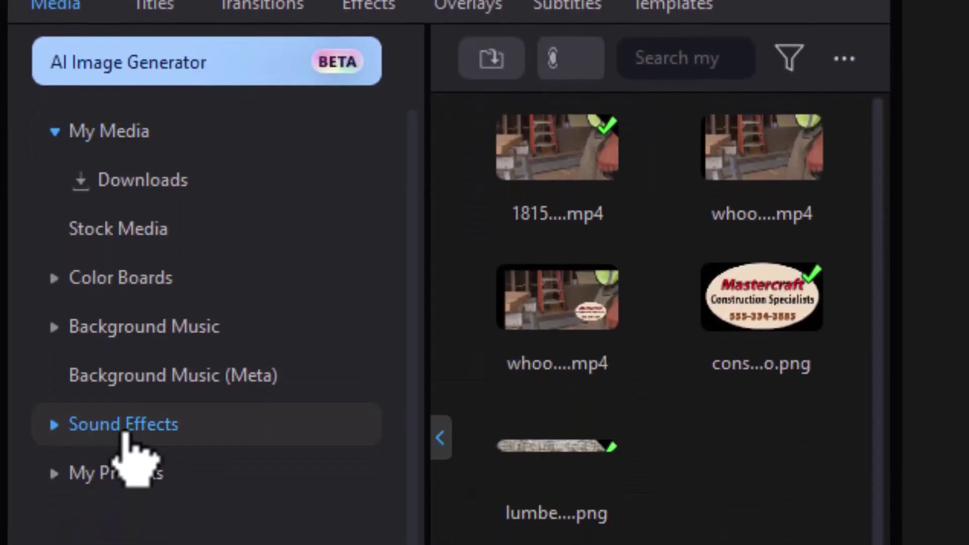
left_click(584, 58)
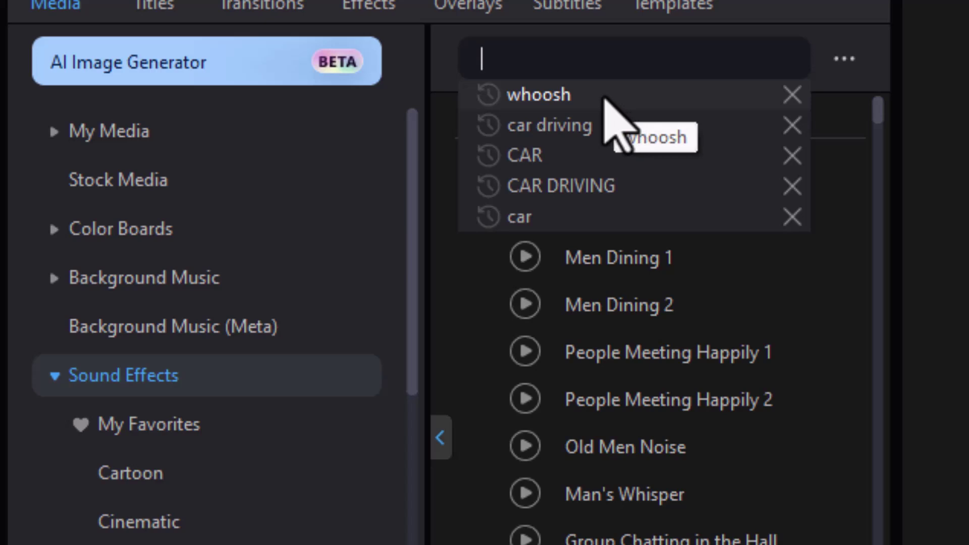
left_click(605, 98)
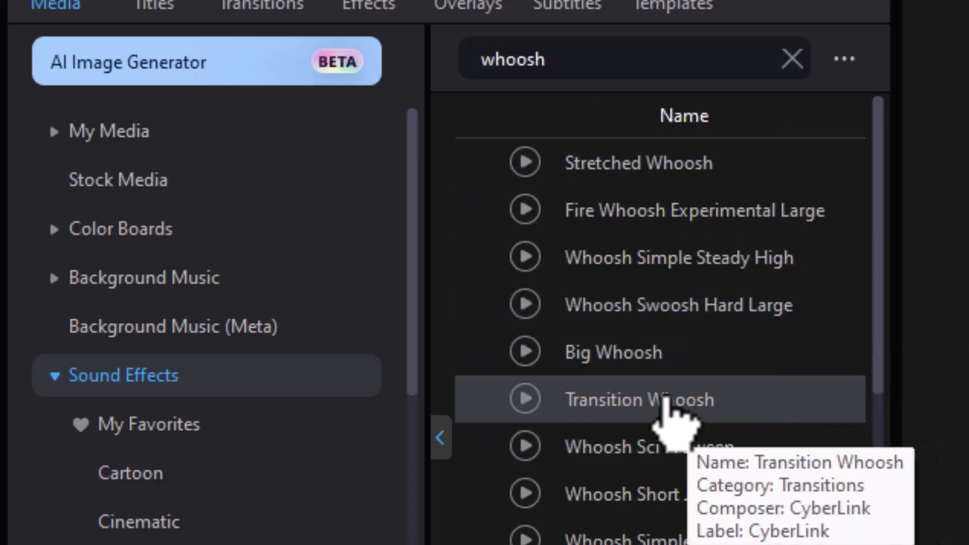
left_click_drag(663, 399, 210, 503)
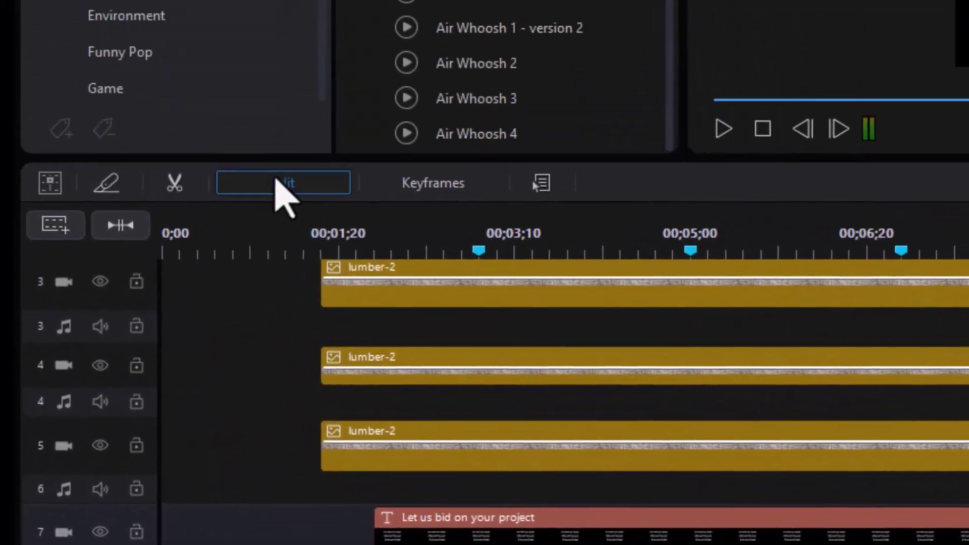
left_click(237, 30)
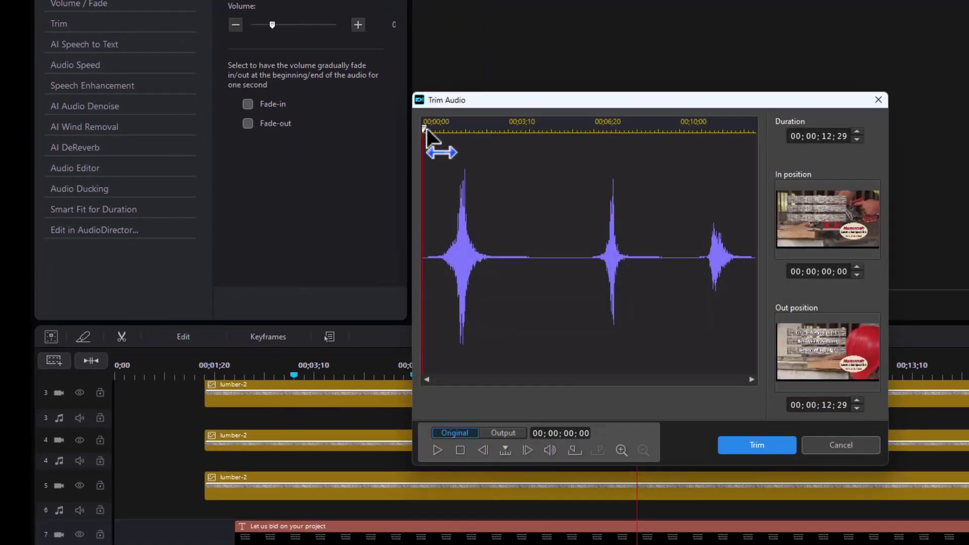
Trim Transition Whoosh from 00;00;00;27 to 00;00;03;02 and line it up with the first marker
left_click_drag(425, 129, 447, 131)
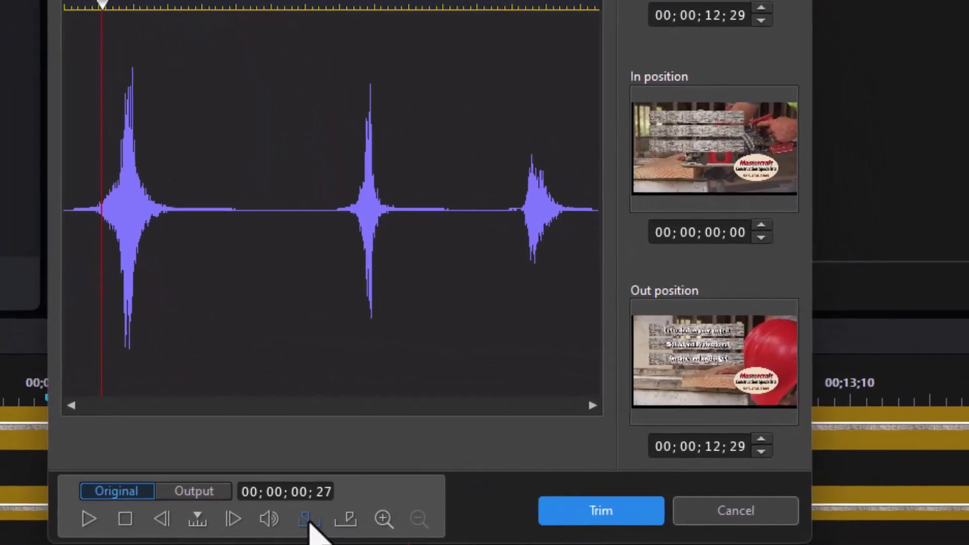
left_click(307, 519)
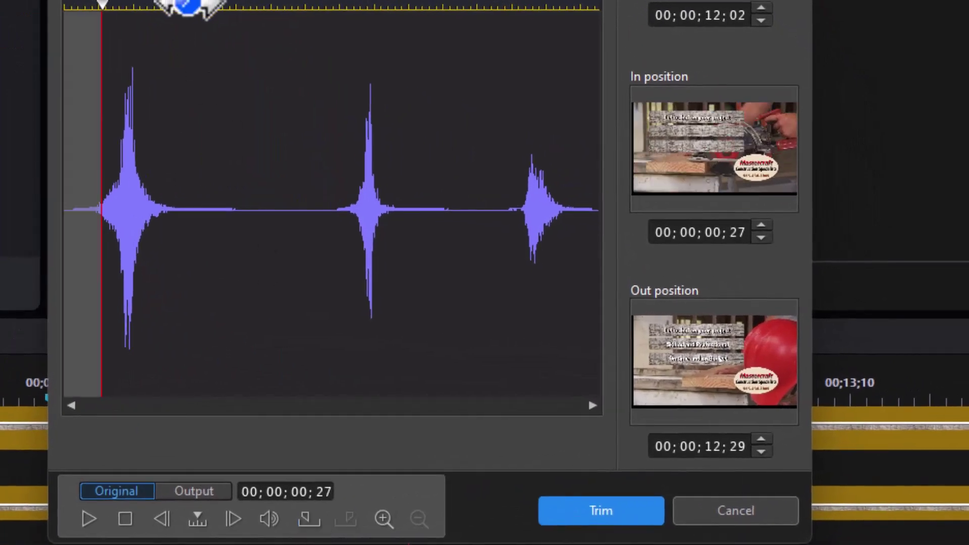
left_click(190, 5)
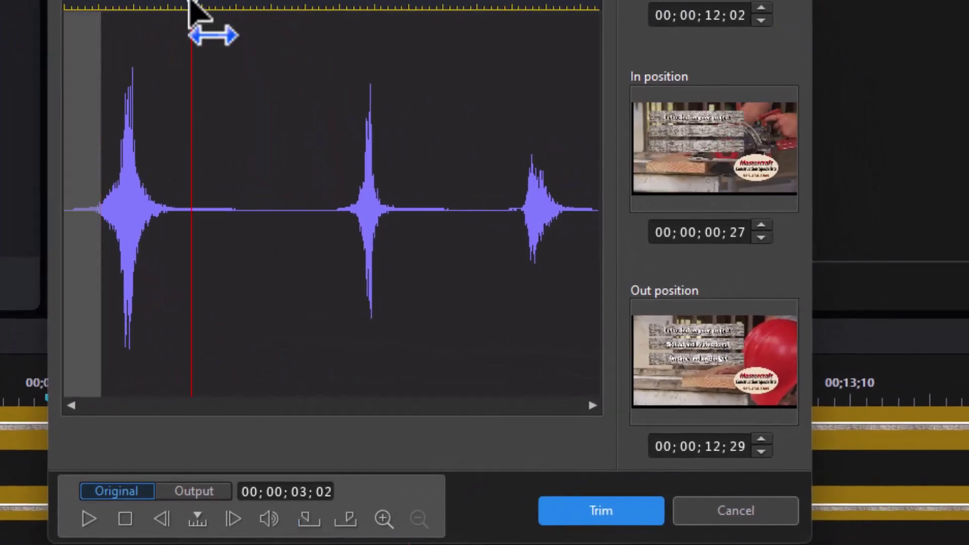
left_click(350, 521)
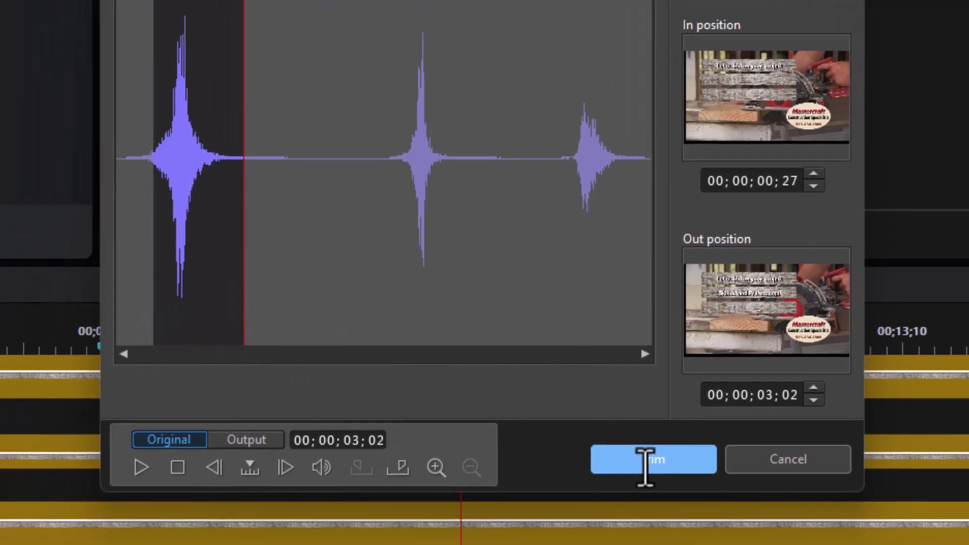
left_click(598, 511)
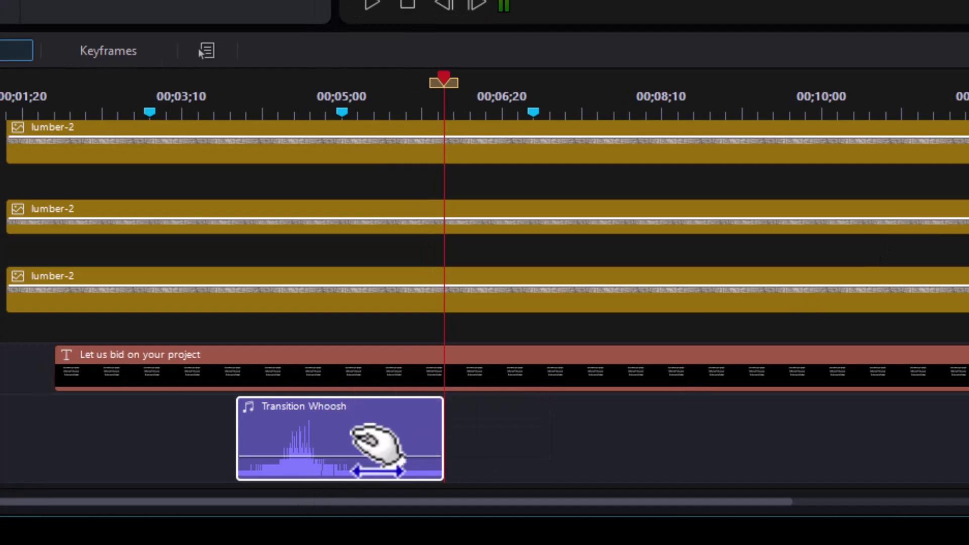
left_click_drag(376, 443, 287, 461)
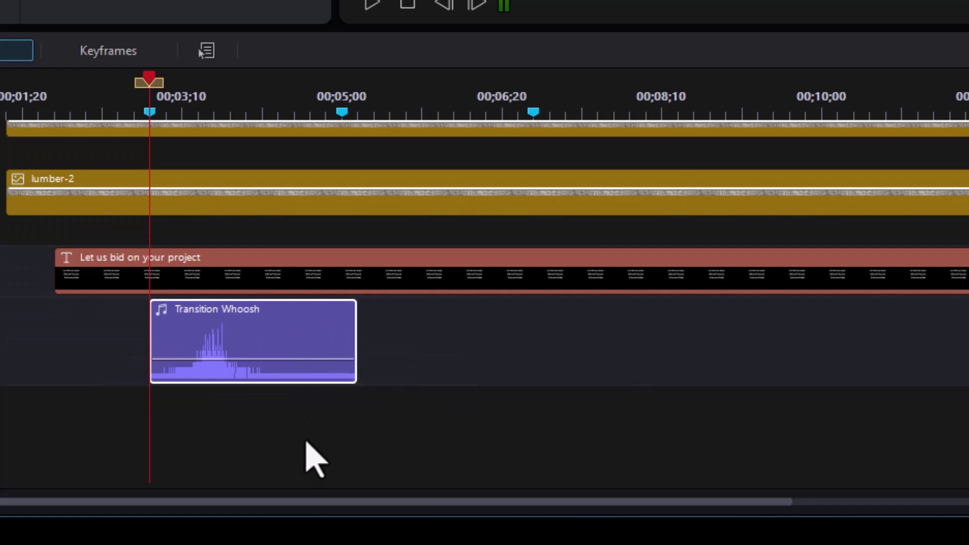
Paste a whoosh copy onto audio track 8, starting at the second marker (00;05;00)
left_click(312, 427)
key("ctrl+v")
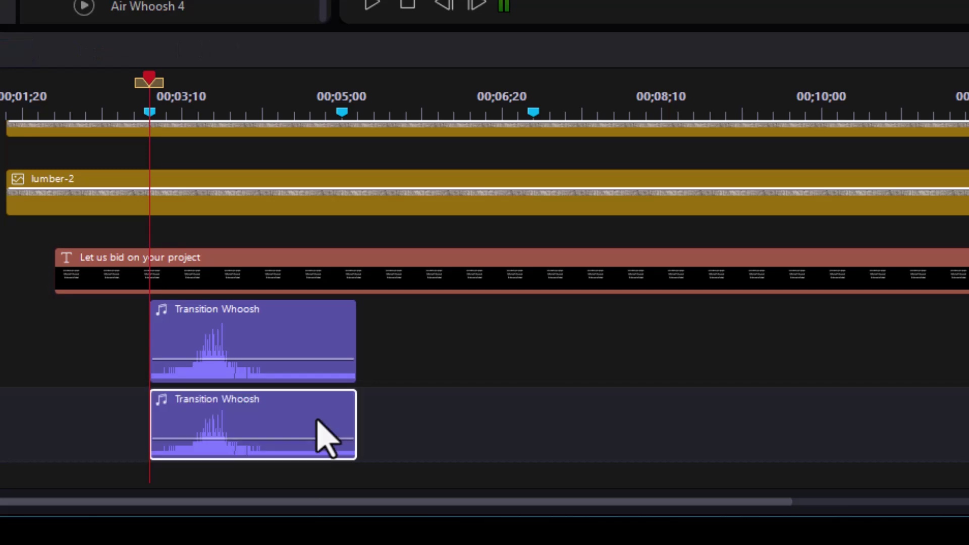
left_click_drag(301, 426, 493, 444)
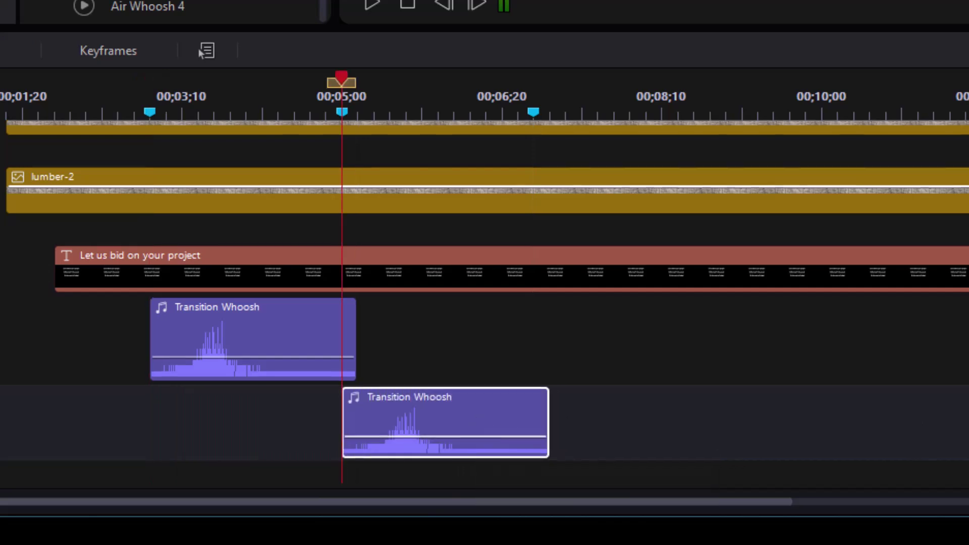
scroll(201, 52, "down", 3)
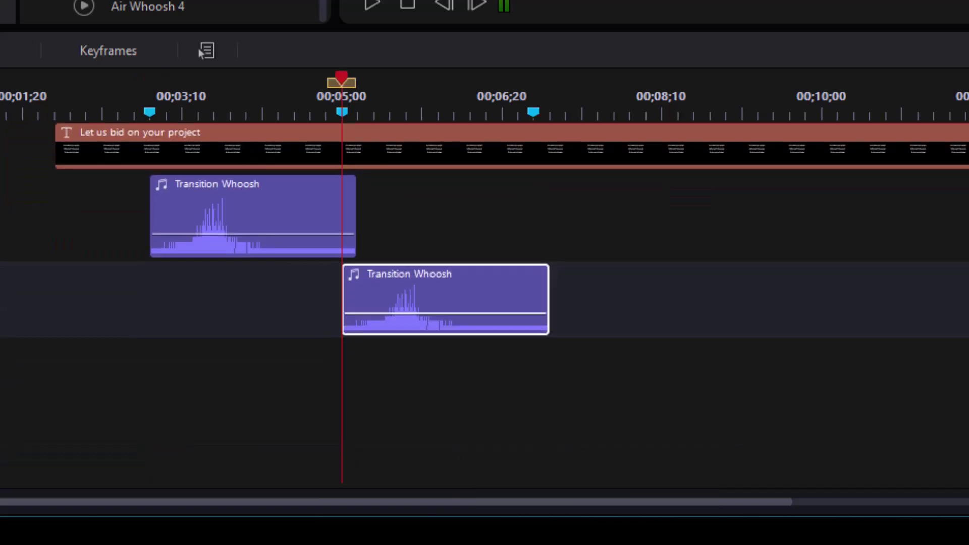
Paste another whoosh copy onto audio track 9, starting at the third marker (00;07;00)
left_click(500, 385)
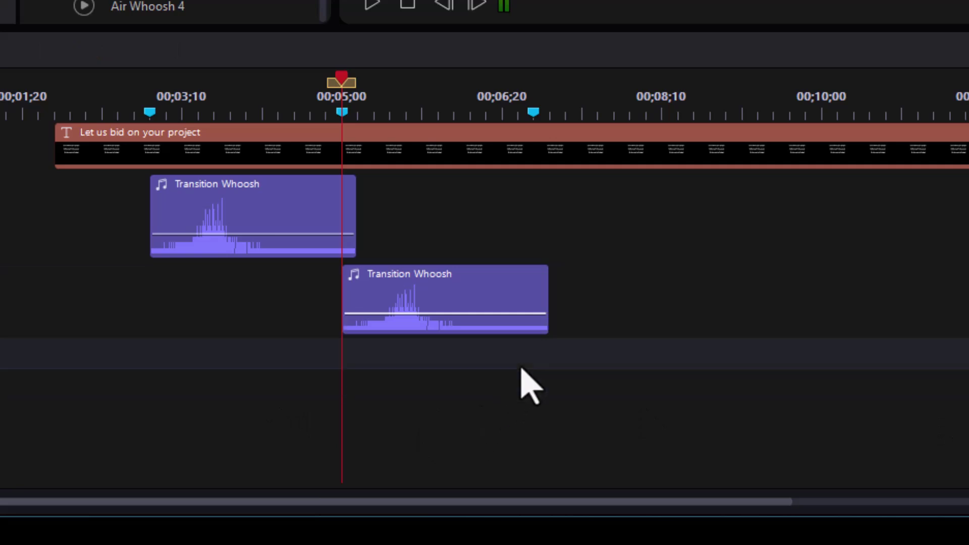
key("ctrl+v")
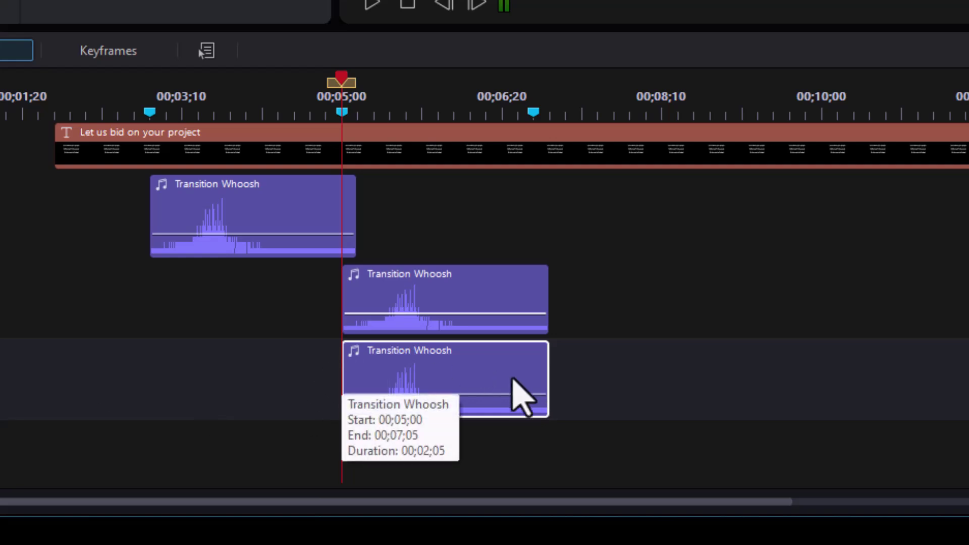
left_click_drag(523, 382, 709, 382)
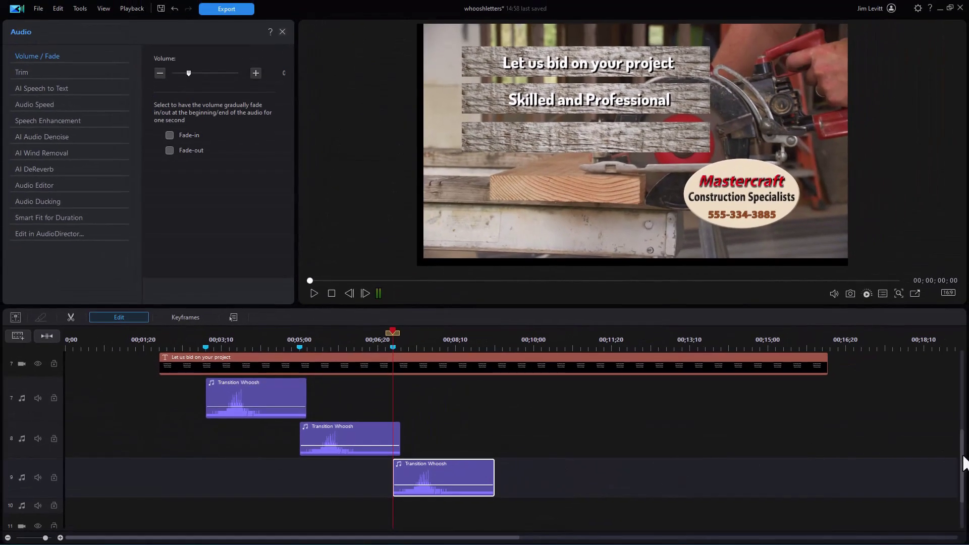
scroll(964, 462, "up", 10)
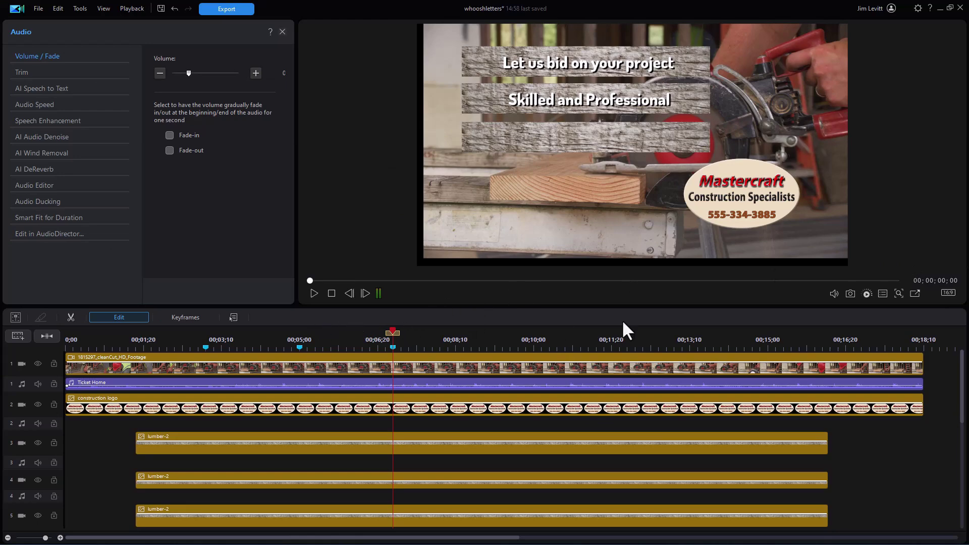